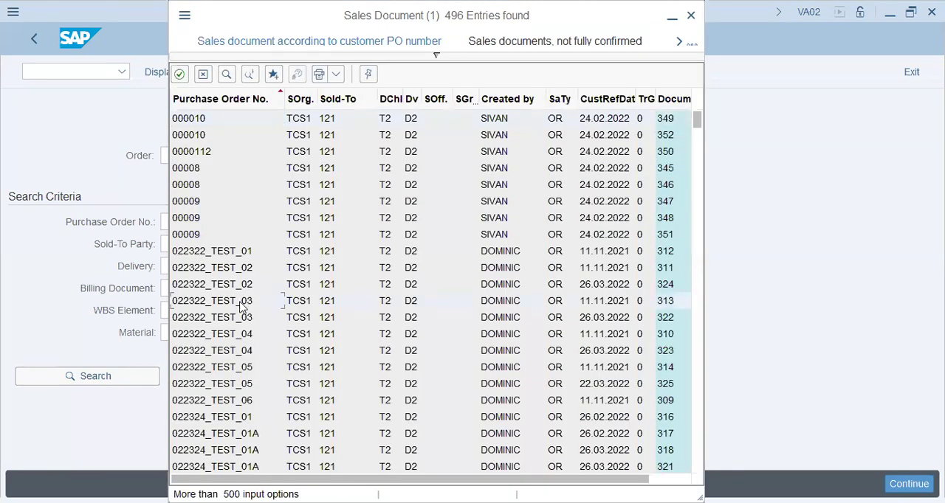
Open the document flow of a sales order from the search results and select its line item 10.
double_click(241, 304)
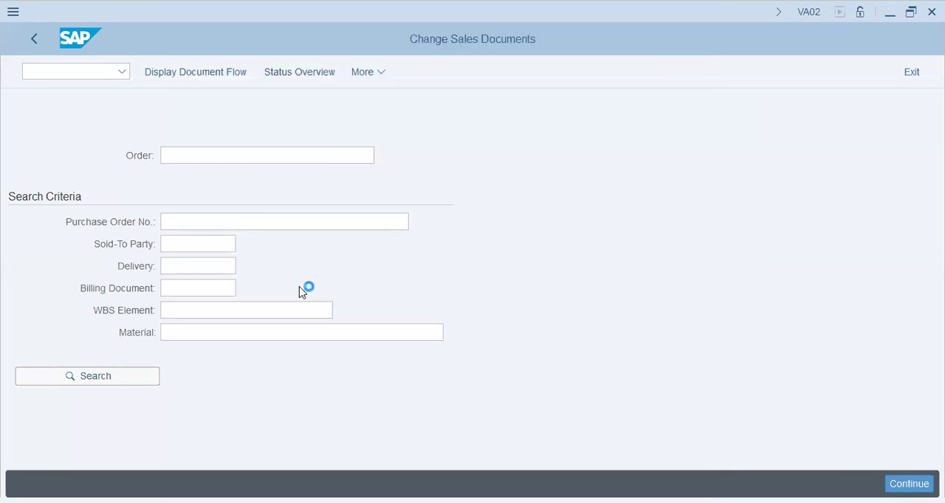
left_click(228, 74)
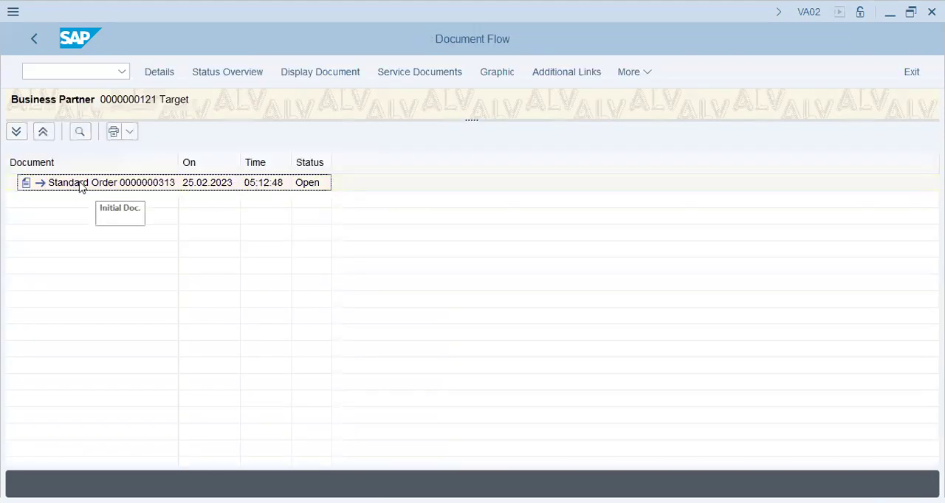
double_click(92, 186)
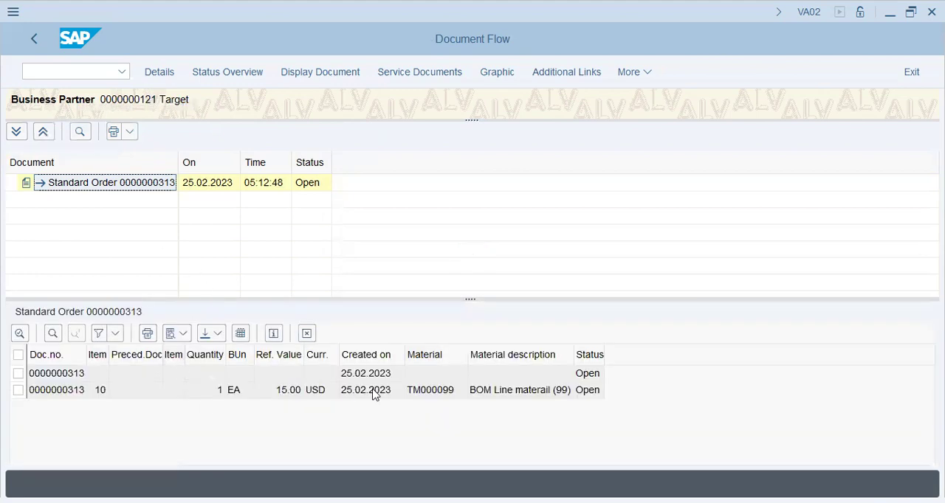
double_click(493, 391)
left_click(17, 390)
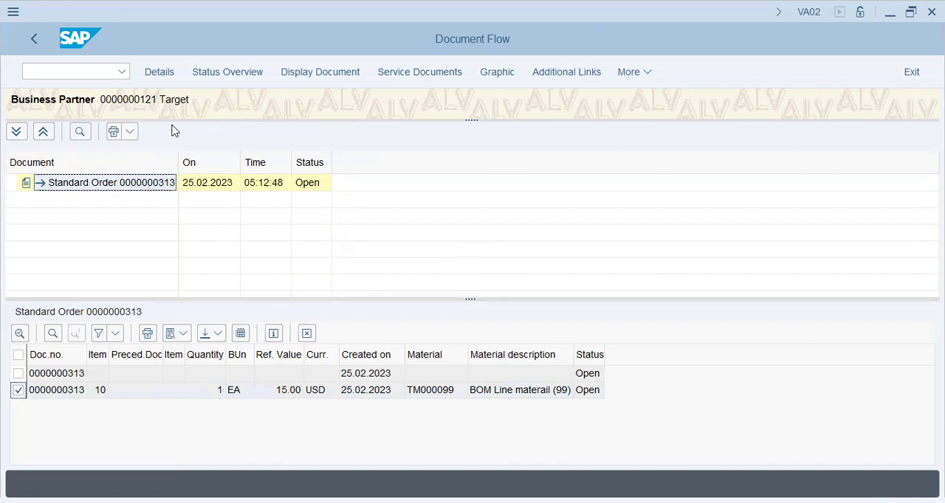
Open the sales order's status overview and try to display the document from there.
left_click(239, 71)
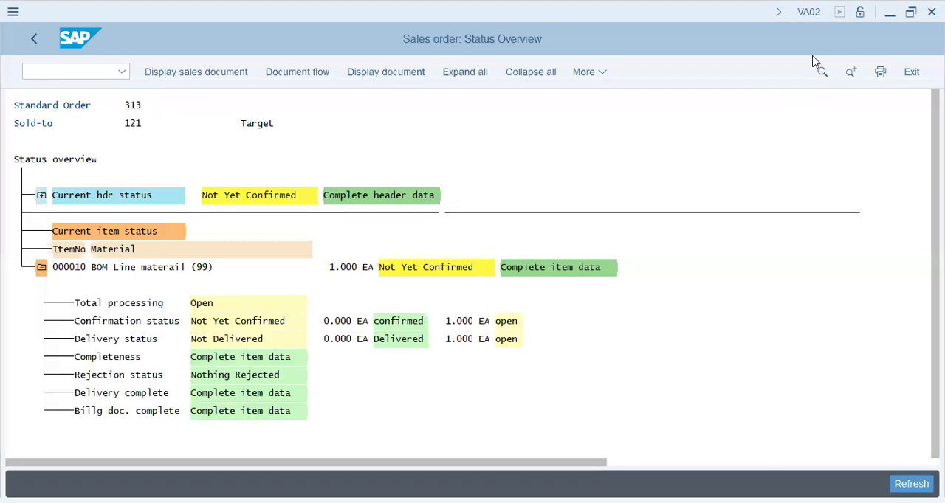
left_click(400, 73)
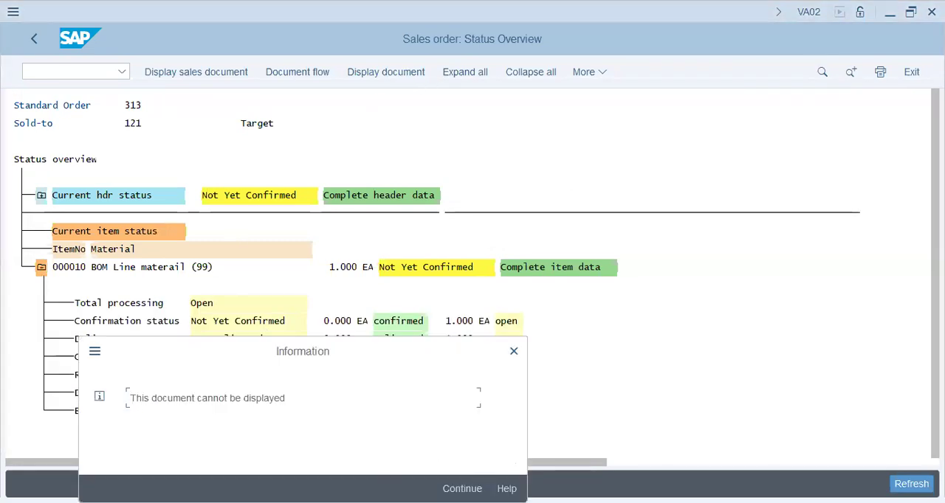
key("Return")
Display the sales document from the BOM Line materail (99) item in the status overview.
left_click(147, 268)
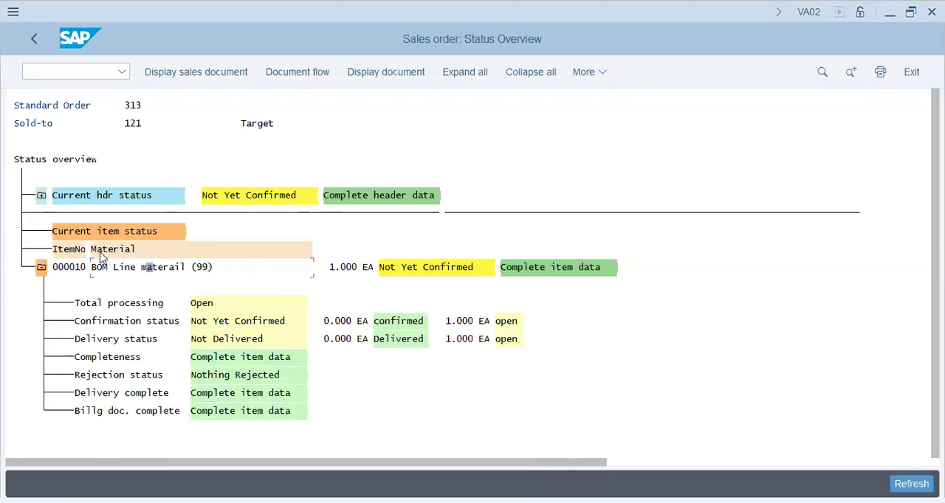
left_click(160, 270)
left_click(209, 78)
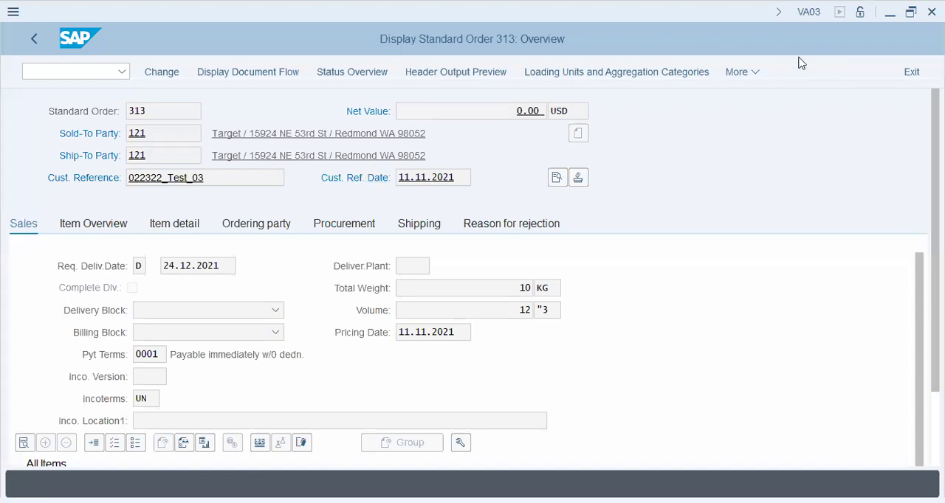
Review the order header's standard order, sold-to party, ship-to party and customer reference fields.
left_click(163, 109)
left_click(152, 133)
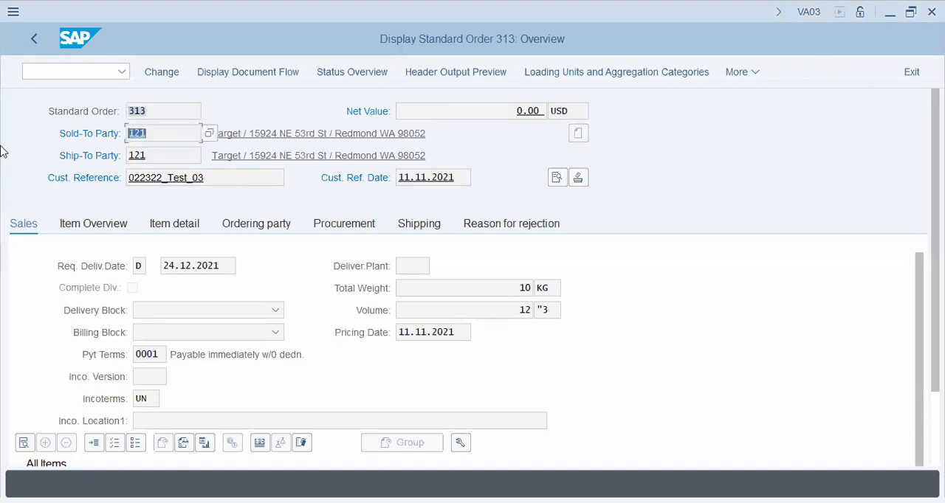
left_click(180, 157)
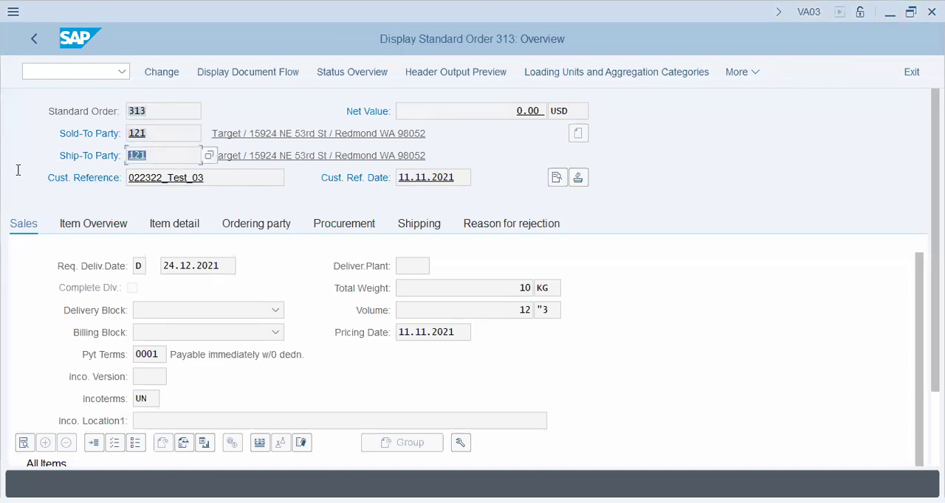
left_click(224, 178)
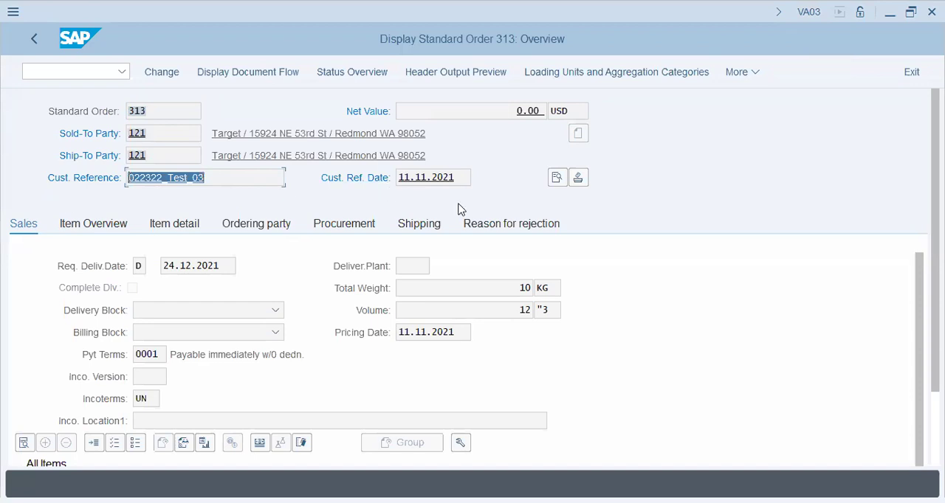
left_click(231, 178)
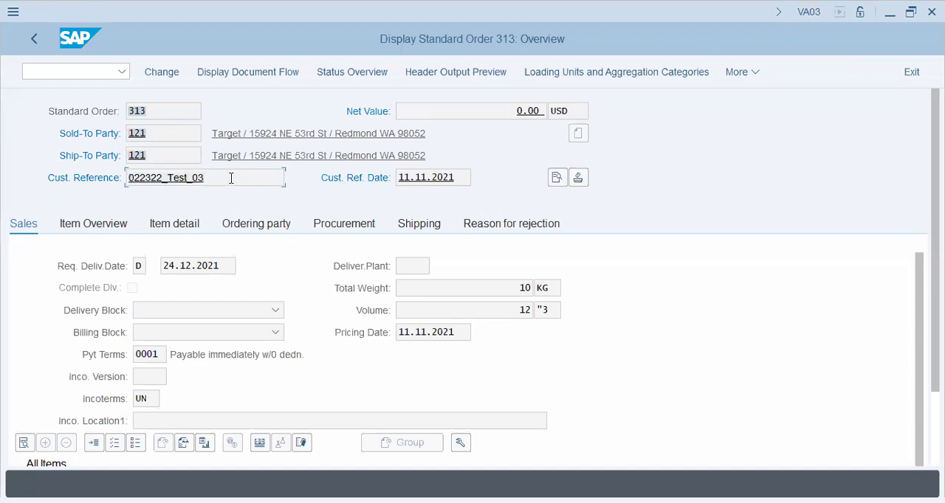
Review the item description and customer material number of the order's item 10.
scroll(318, 266, "down", 3)
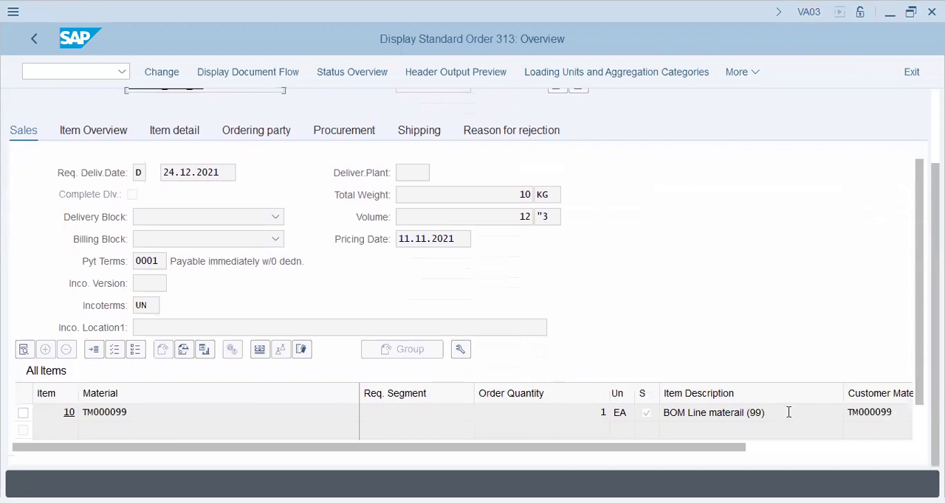
left_click(788, 412)
left_click_drag(696, 447, 861, 446)
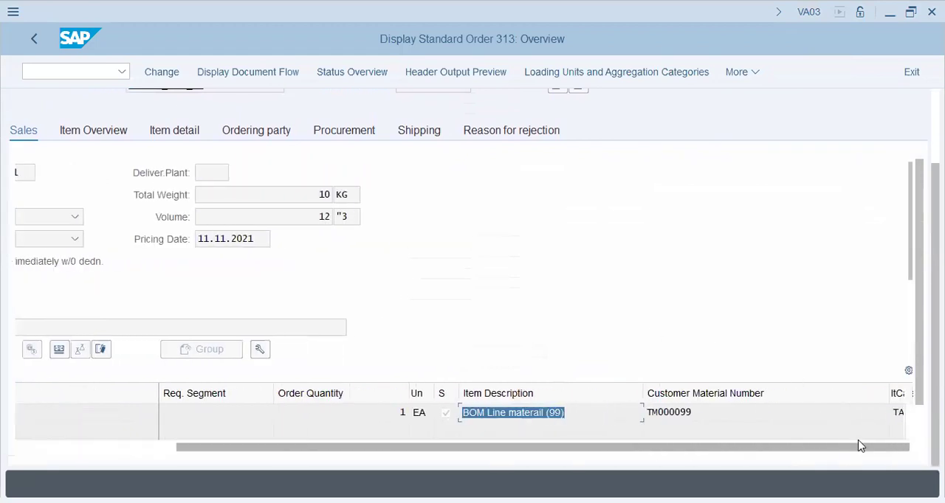
left_click(713, 412)
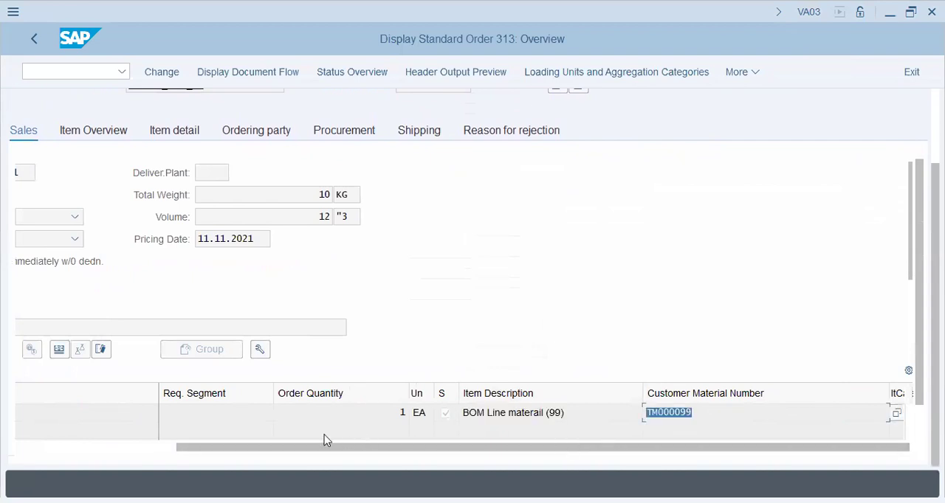
left_click_drag(322, 447, 78, 459)
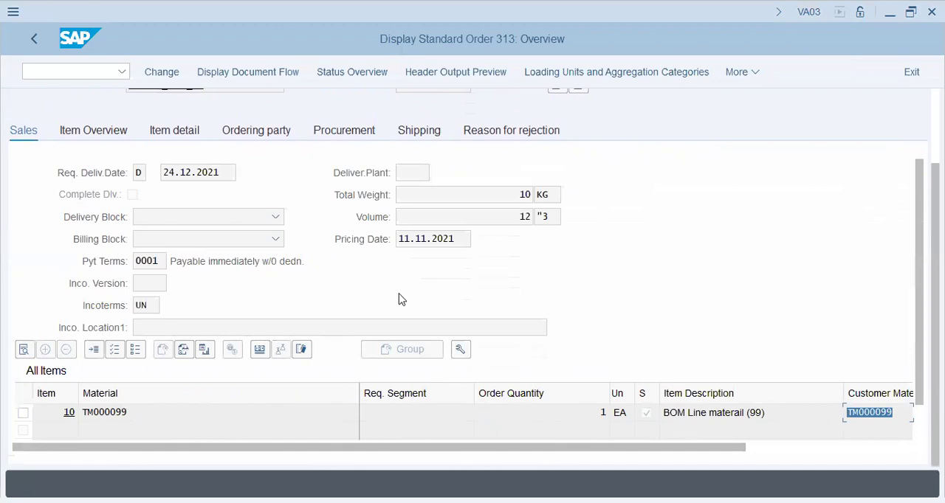
Select item 10 and examine its item overview and item detail data.
left_click(23, 413)
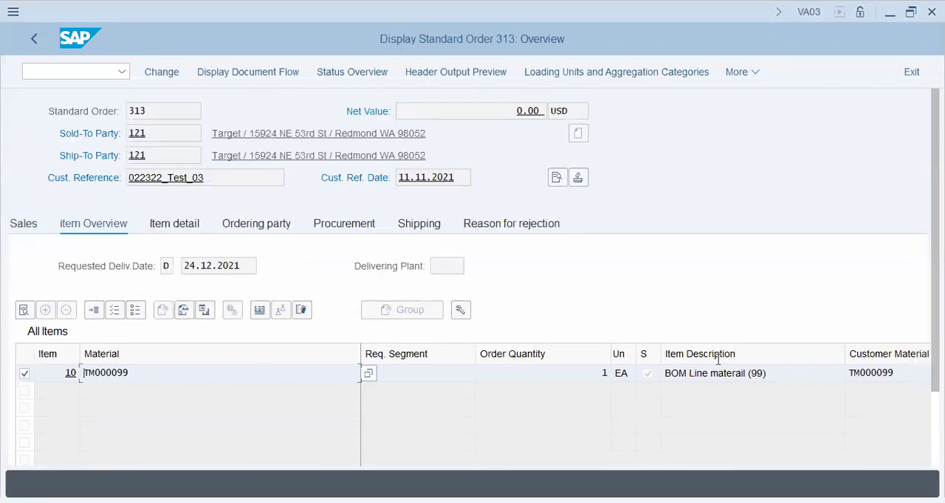
left_click(183, 224)
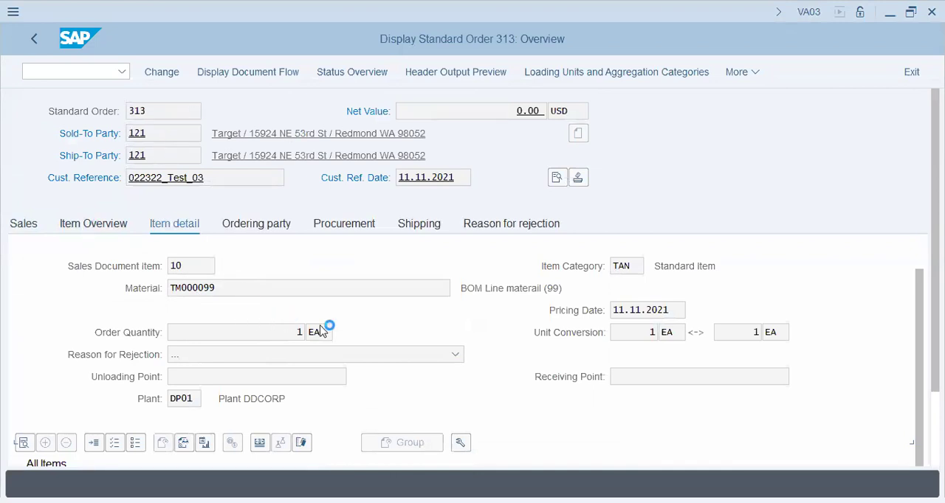
scroll(567, 336, "down", 3)
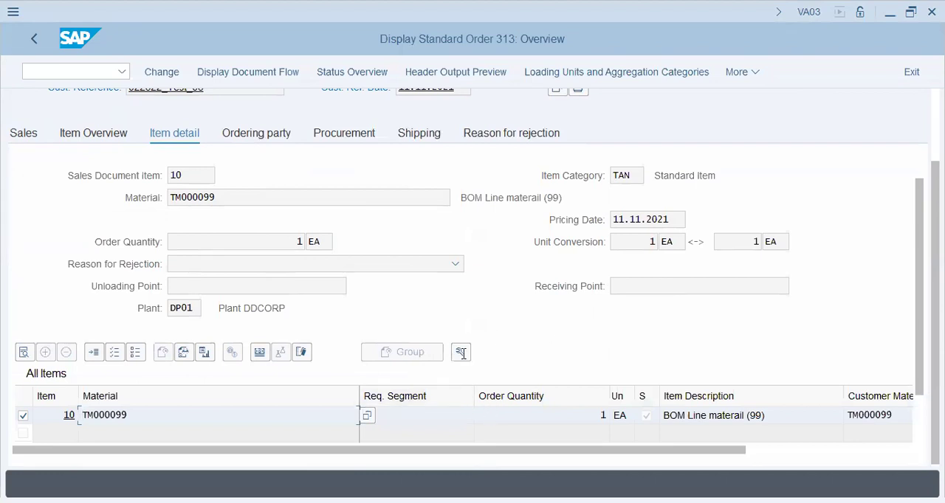
scroll(450, 321, "up", 3)
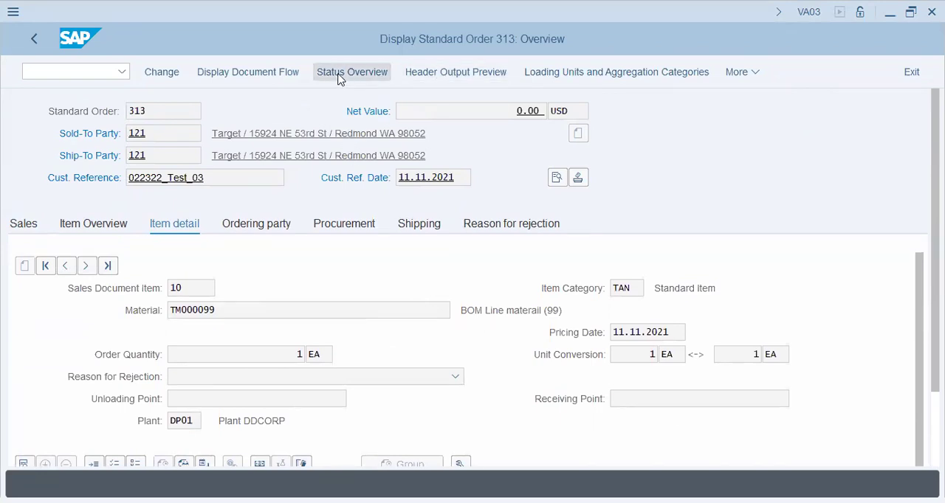
Try to bill the displayed sales order, check the processing status, and leave billing document creation.
left_click(758, 71)
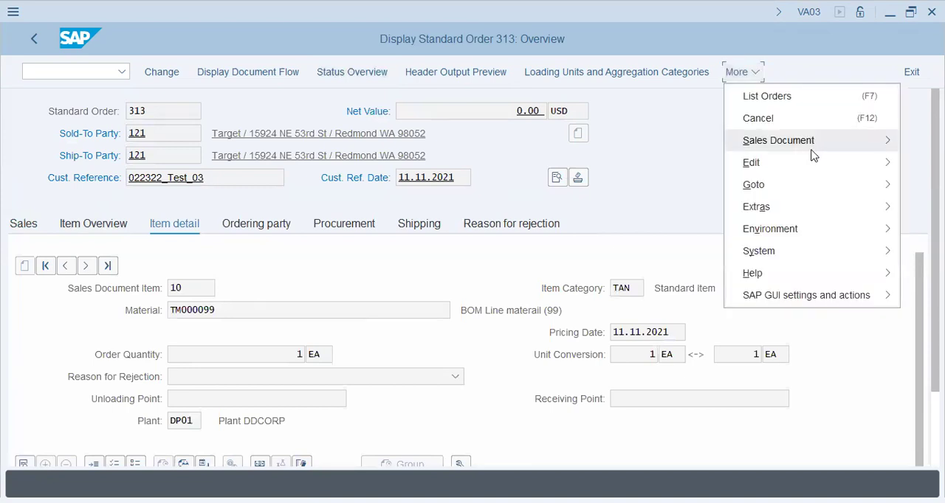
left_click(763, 145)
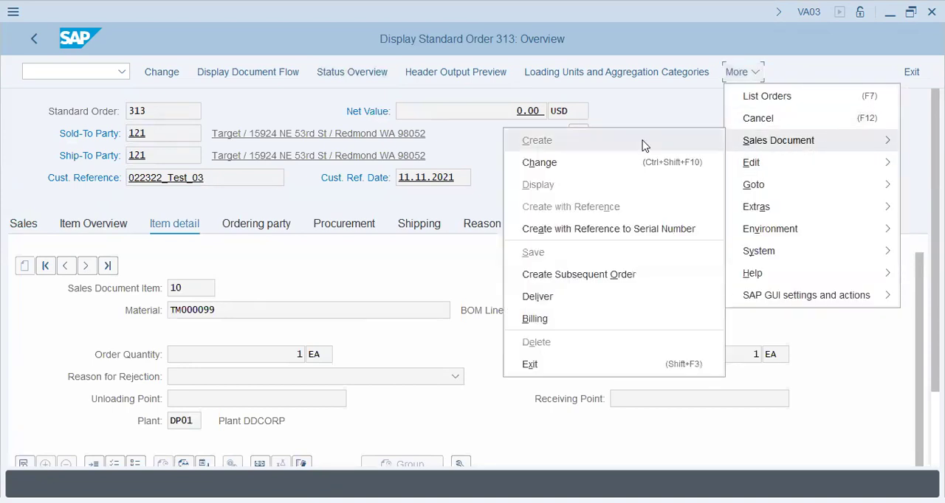
left_click(580, 320)
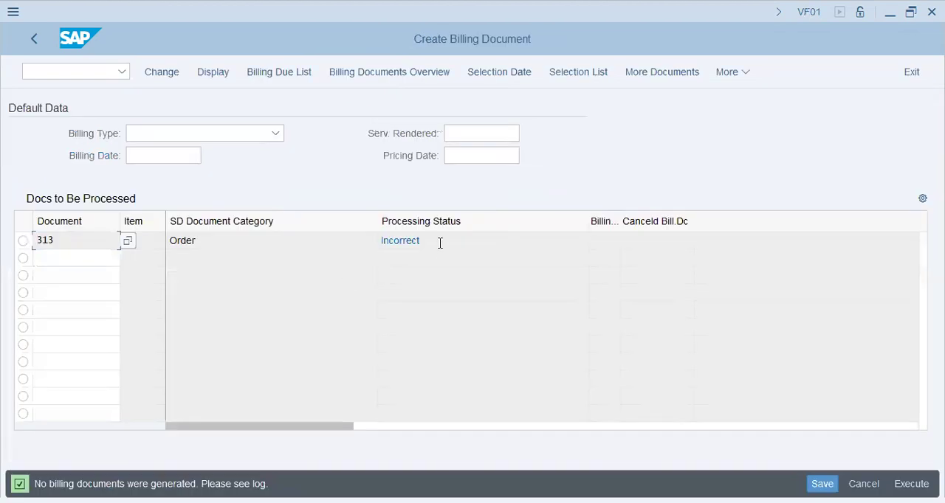
left_click_drag(434, 243, 295, 226)
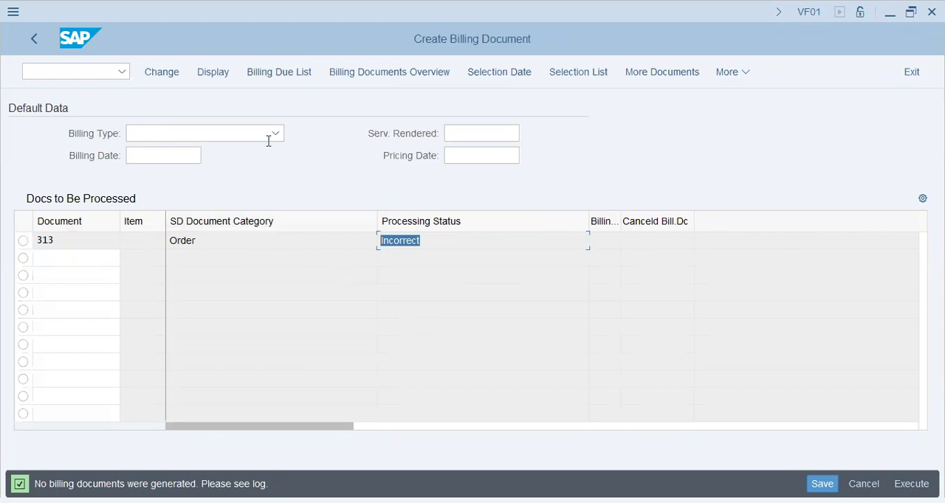
left_click(34, 41)
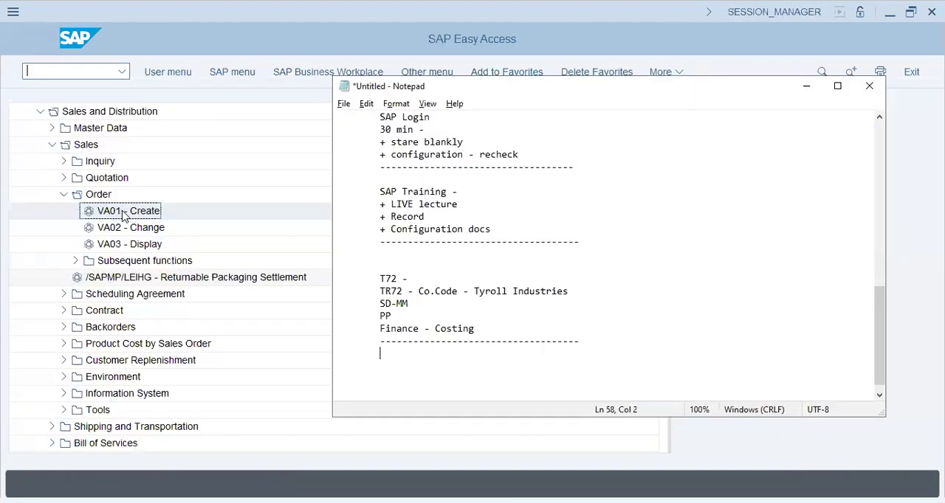
Open the SAP Customizing Implementation Guide through transaction SPRO.
left_click(127, 231)
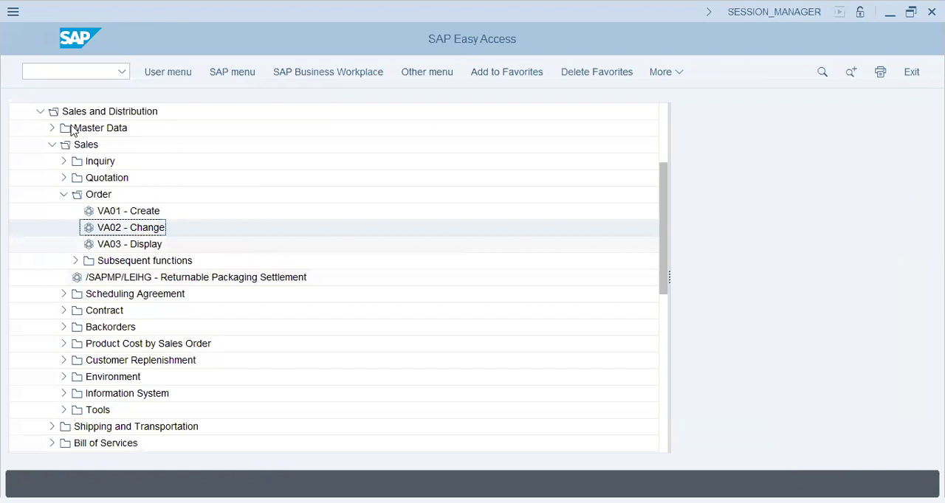
left_click(74, 73)
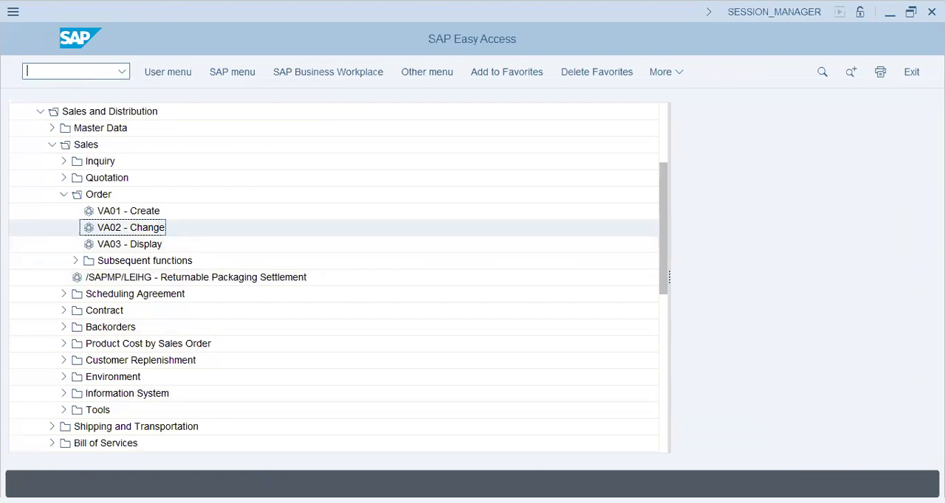
key("alt+Tab")
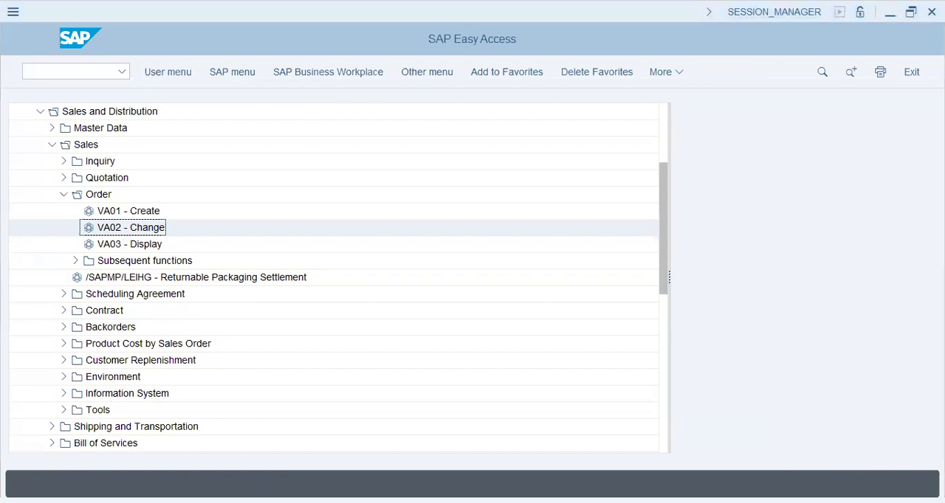
left_click(89, 73)
type("/nva02")
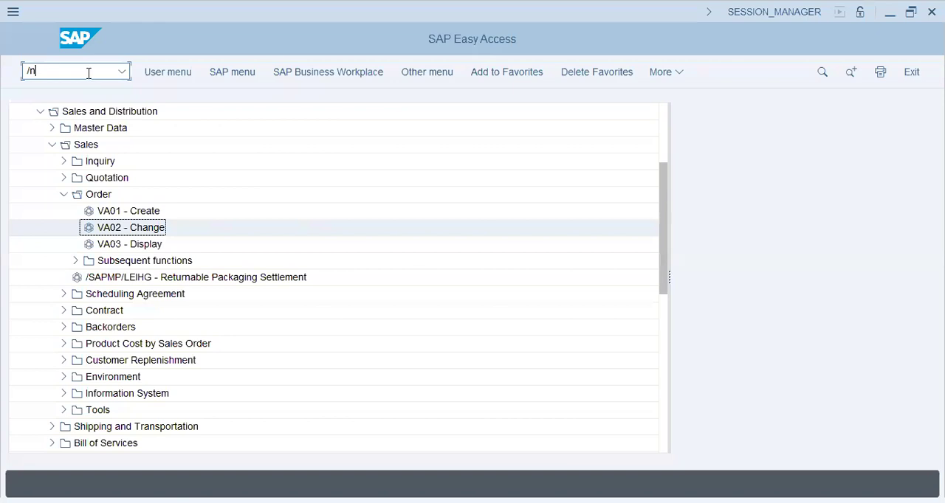
key("Return")
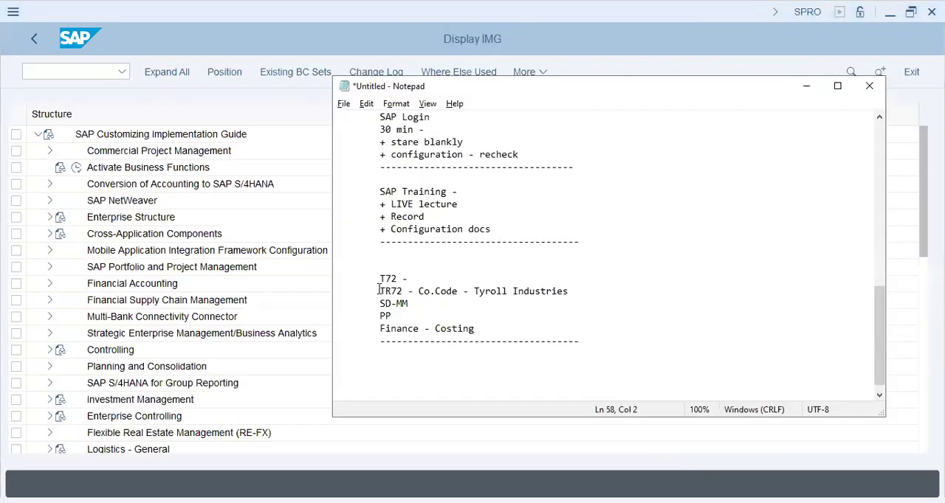
Highlight the TR72 company code line in the Notepad notes and expand Enterprise Structure, Definition, Financial Accounting in the implementation guide.
left_click_drag(380, 290, 570, 290)
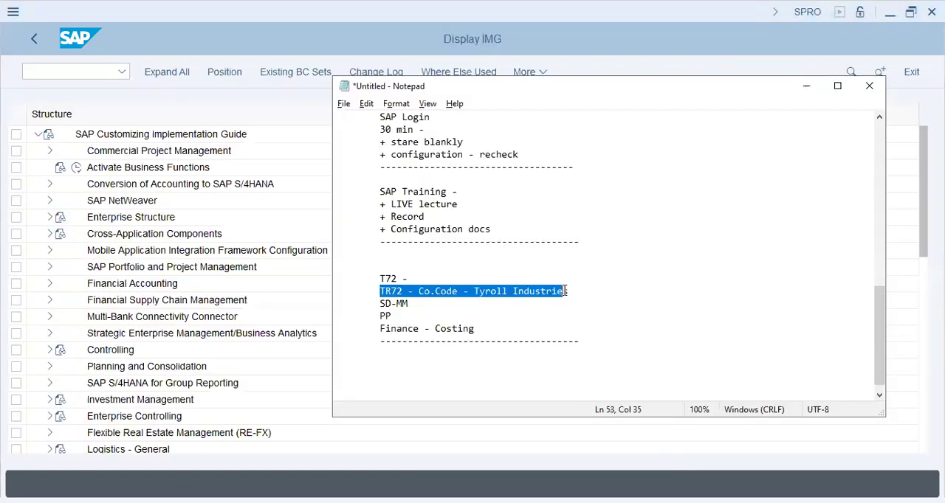
left_click(154, 185)
left_click(133, 216)
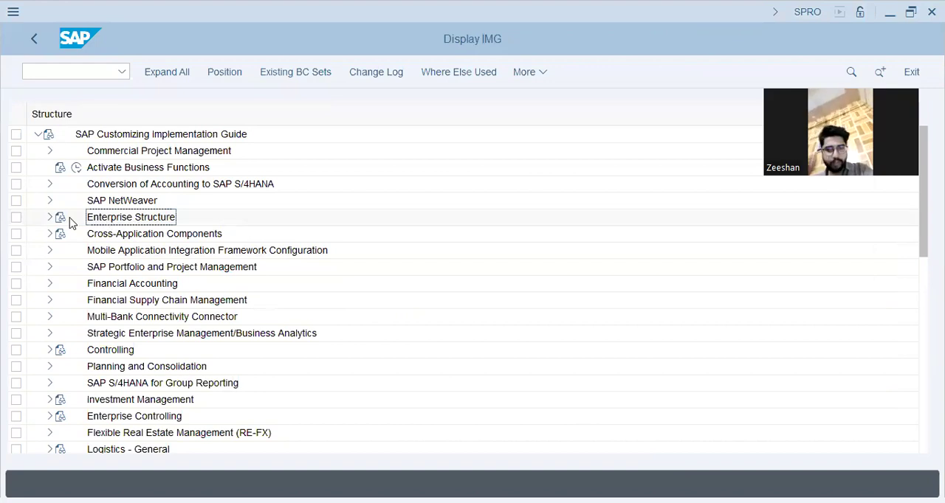
left_click(49, 217)
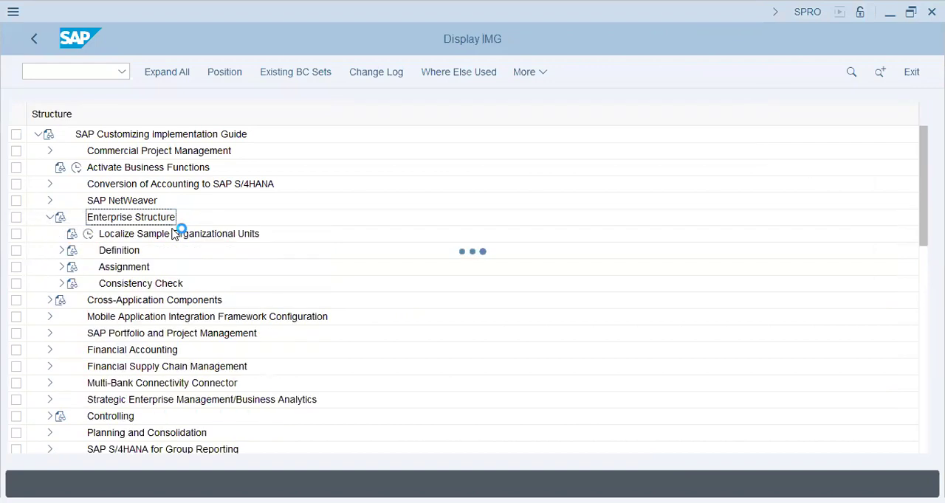
left_click(62, 252)
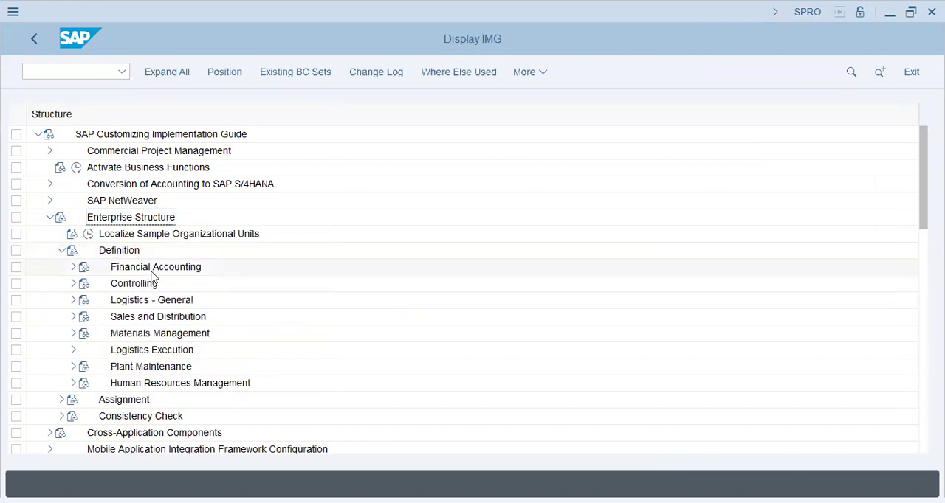
left_click(74, 268)
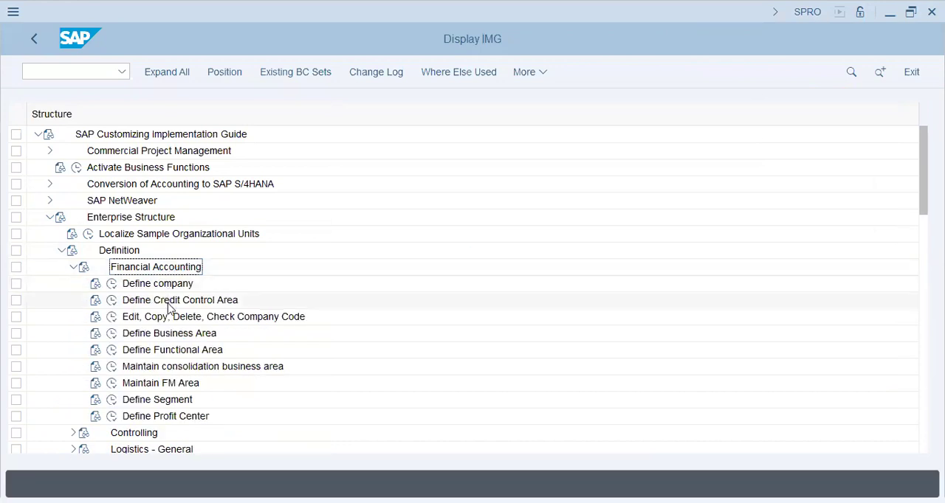
Add a new company code entry tr72 named Tyroll Industries (Dubai), with Dubai as the city.
left_click(252, 318)
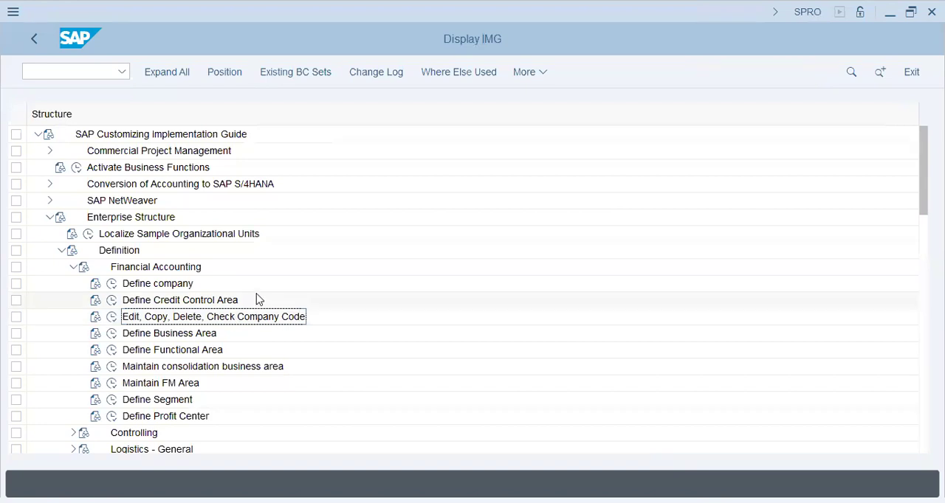
left_click(112, 319)
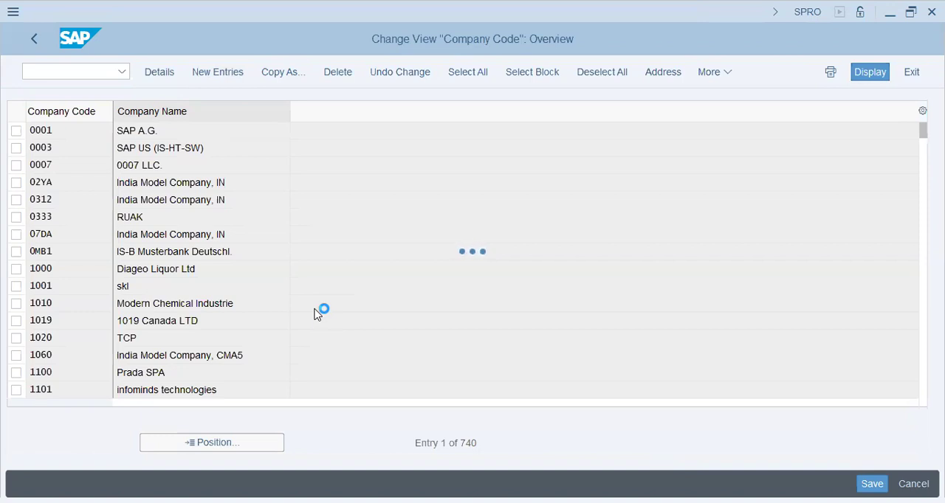
type("tr72")
key("Tab")
type("Tyroll Industries (Dubai)")
key("Tab")
type("Dubai")
key("Tab")
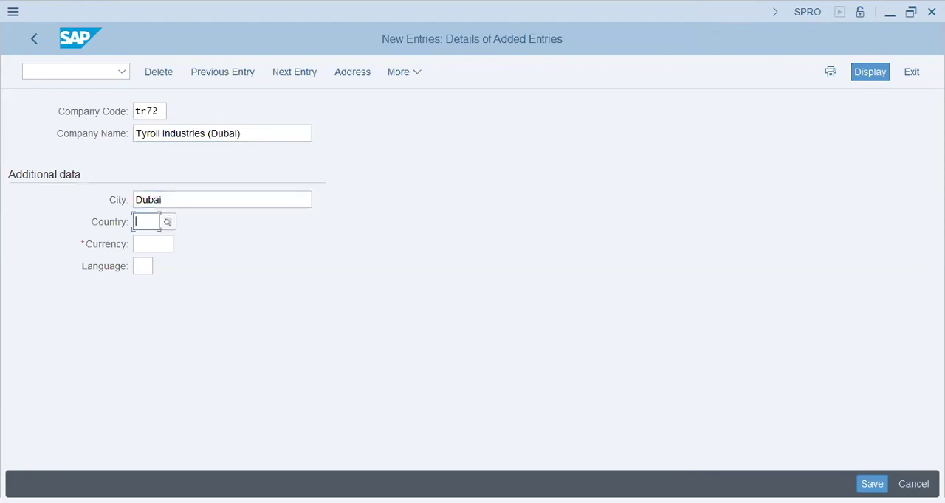
Set the company code's country to ae, currency to aed and language to en, and submit the entry.
key("Return")
type("ae")
key("Tab")
type("aed")
key("Tab")
type("en")
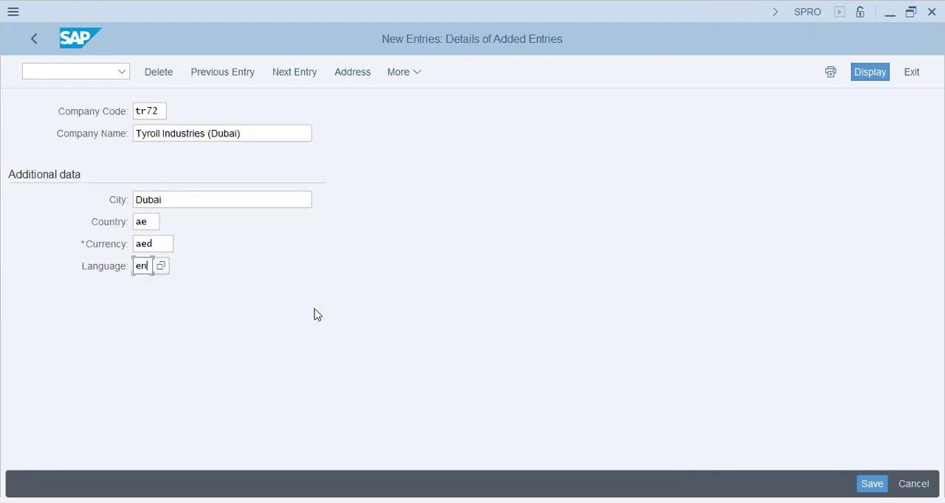
key("Return")
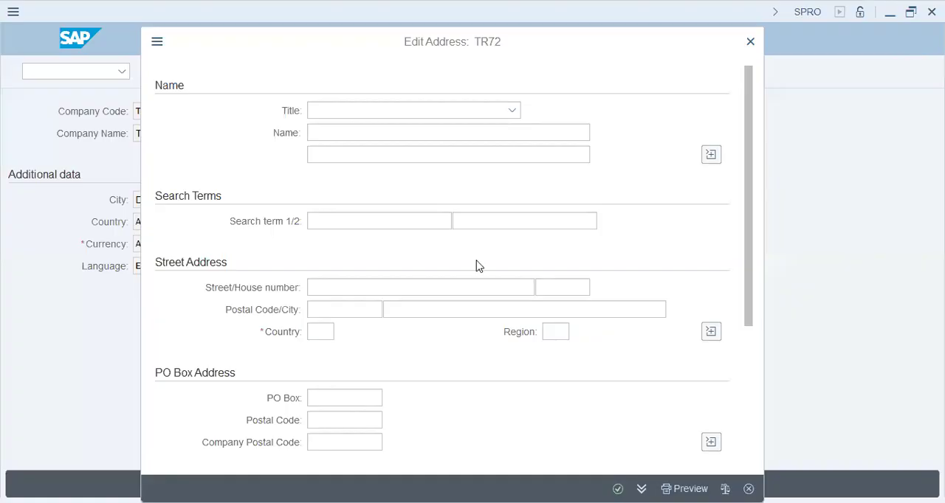
Set the country in the TR72 company code address to ae and accept the address.
left_click(320, 331)
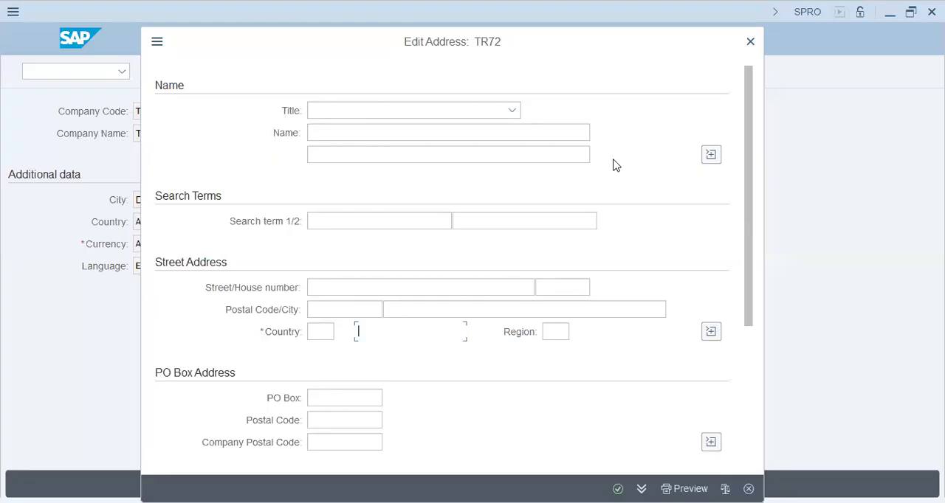
left_click(319, 332)
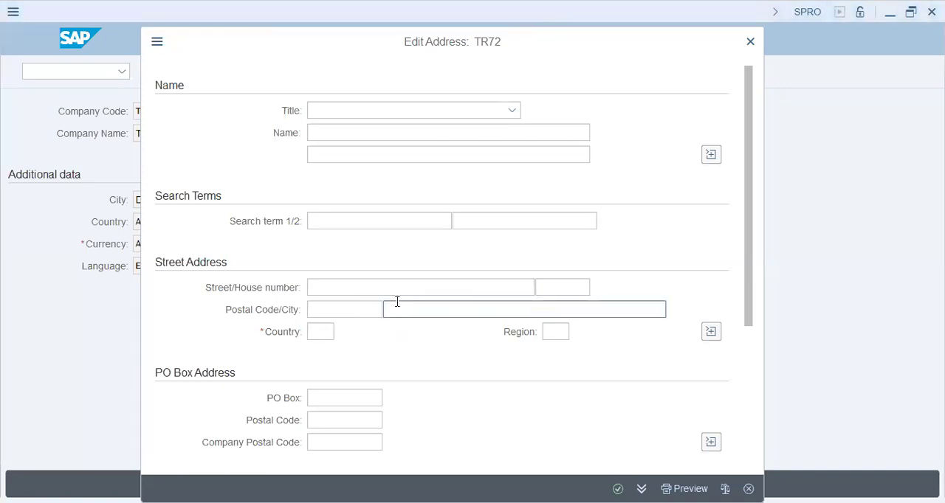
left_click(334, 331)
type("ae")
key("Tab")
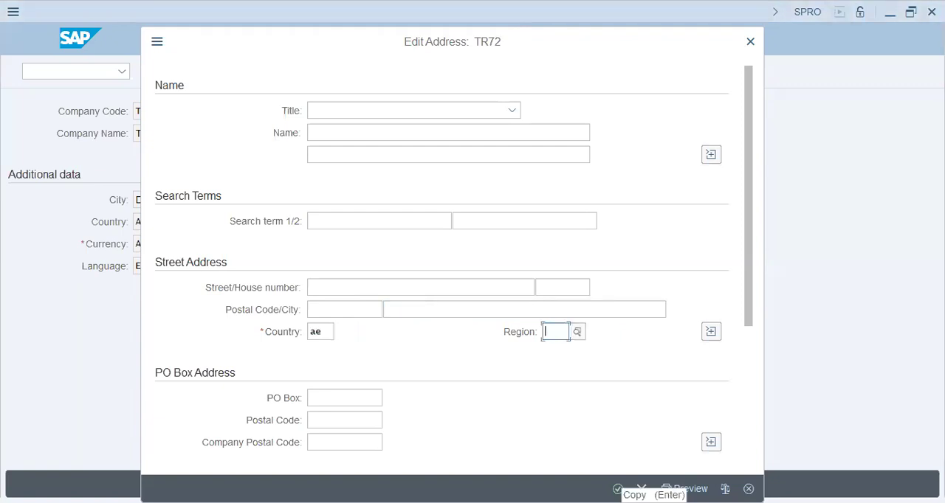
left_click(325, 334)
left_click(618, 488)
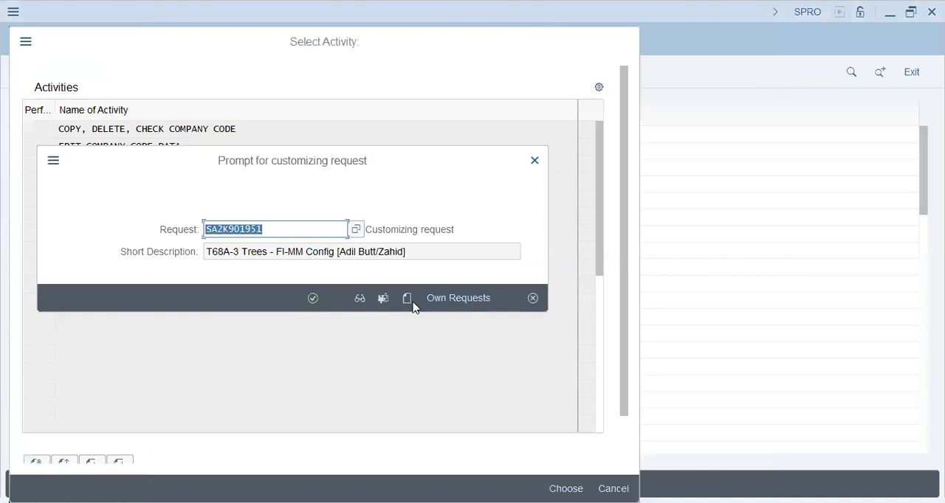
Create a customizing request described as "TR72-Tyroll Industries - SD-MM" followed by the two responsible people's names in brackets.
left_click(410, 299)
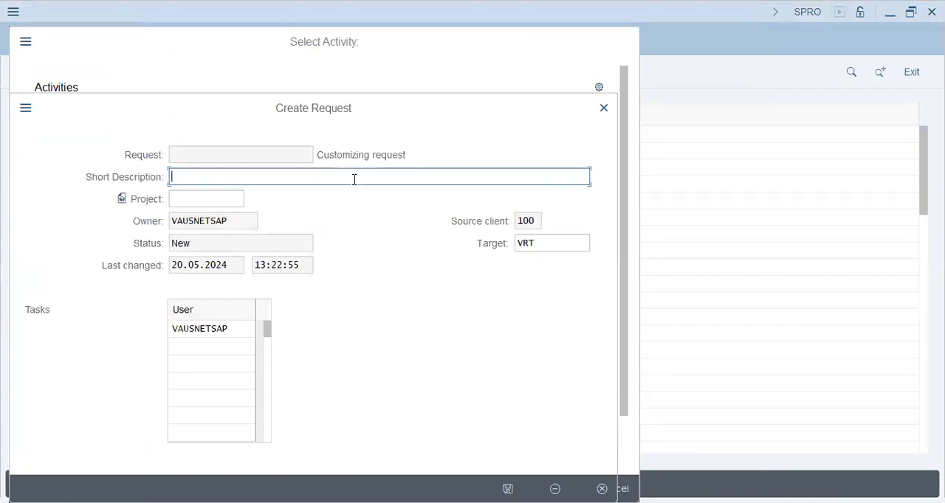
key("alt+Tab")
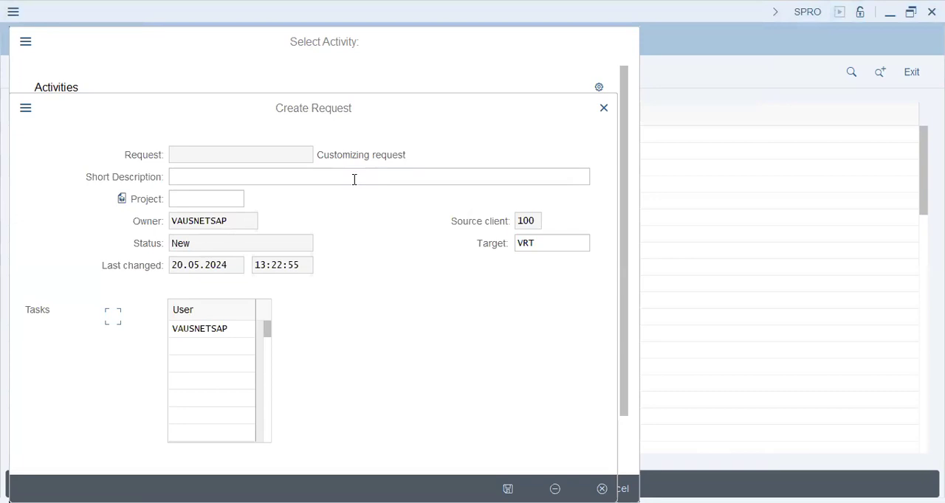
left_click(219, 176)
type("T")
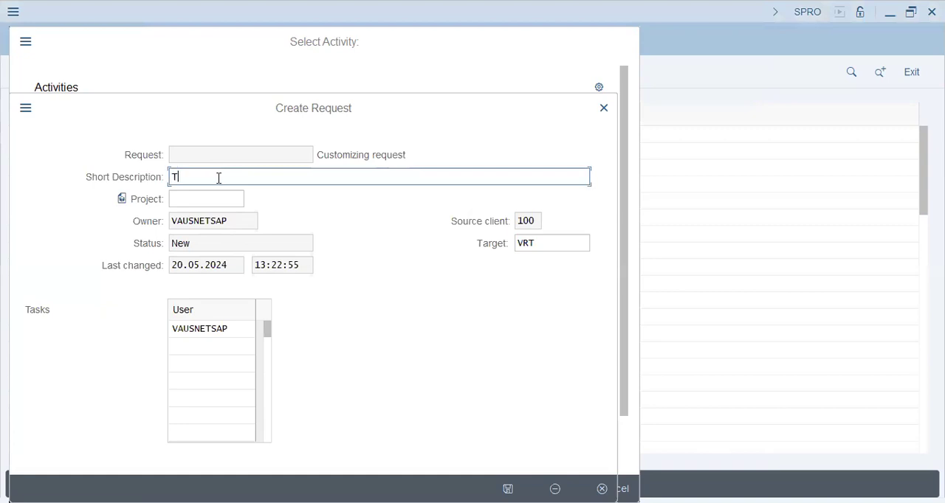
type("R72-Tyrol Industries - SD-MM [")
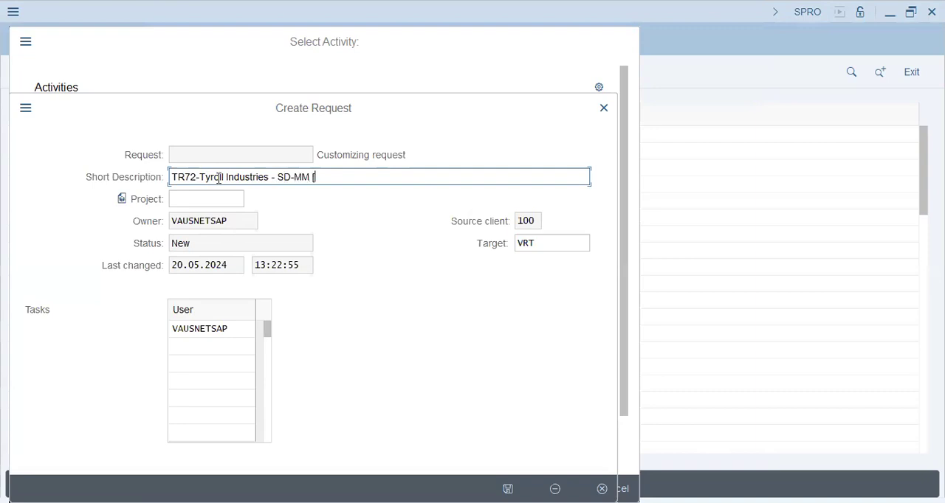
type("Owais/Zeeshan]")
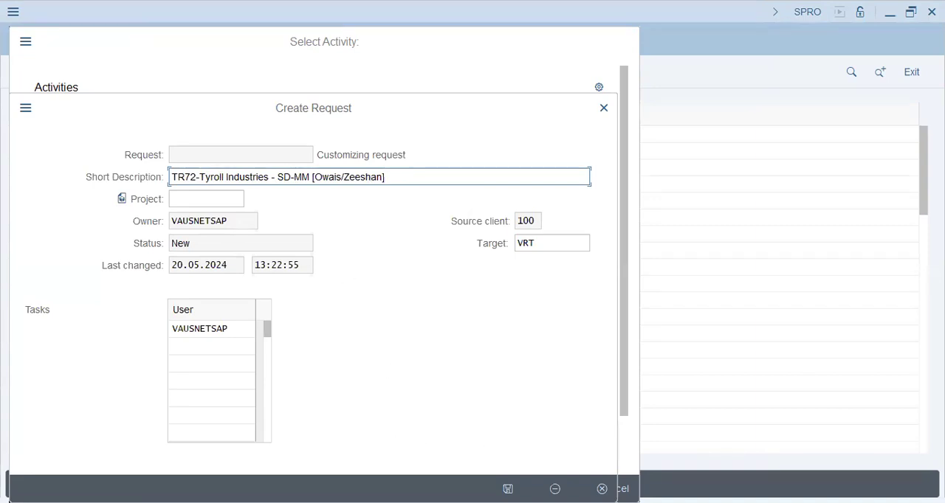
key("Return")
Assign the company code changes to the new customizing request and leave the activity selection.
left_click_drag(236, 252, 204, 248)
left_click(362, 251)
left_click(311, 298)
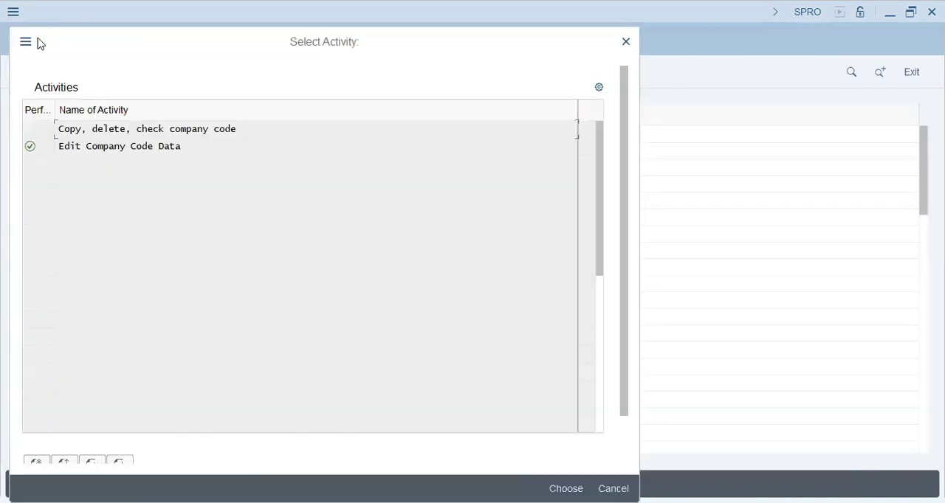
left_click(627, 42)
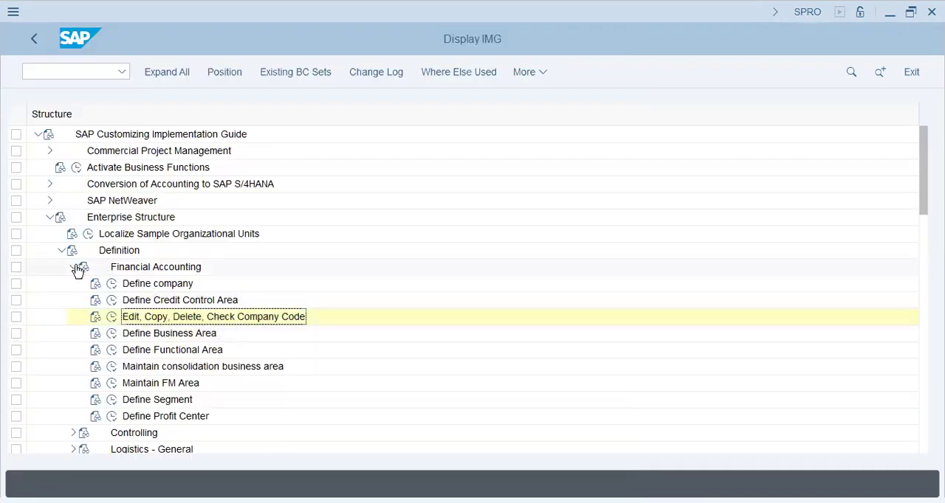
Collapse Financial Accounting, expand Logistics - General under Definition, and check the valuation level setting.
left_click(73, 267)
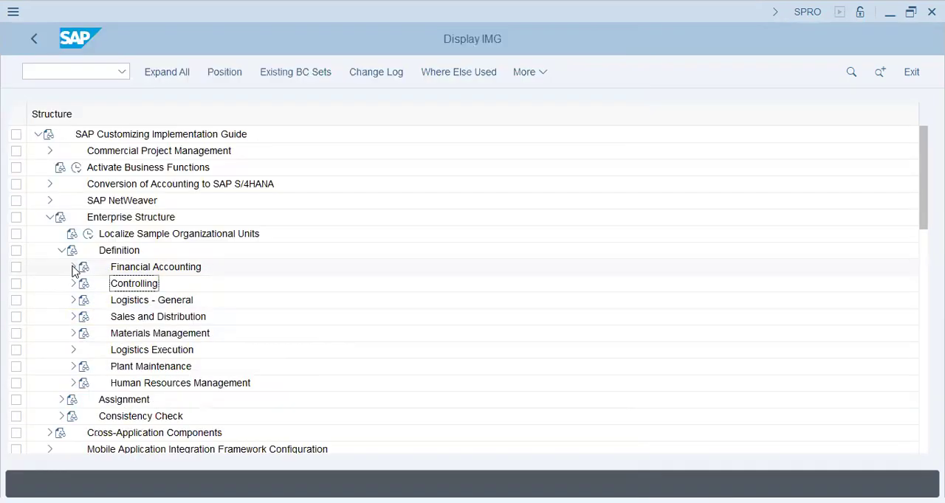
left_click(74, 301)
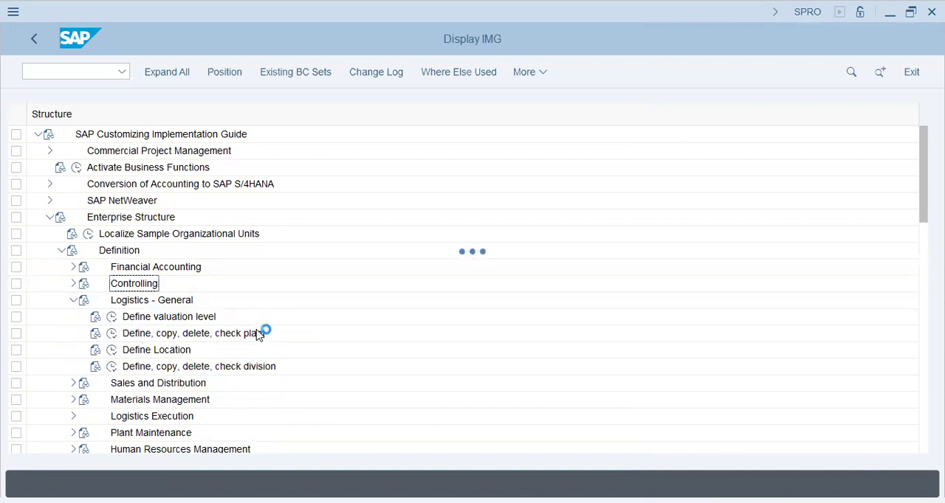
left_click(112, 317)
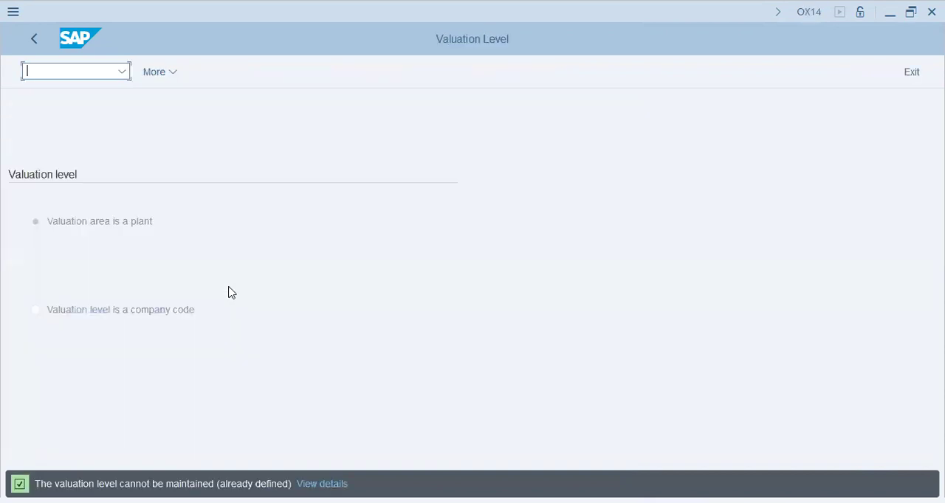
left_click(88, 225)
left_click(33, 42)
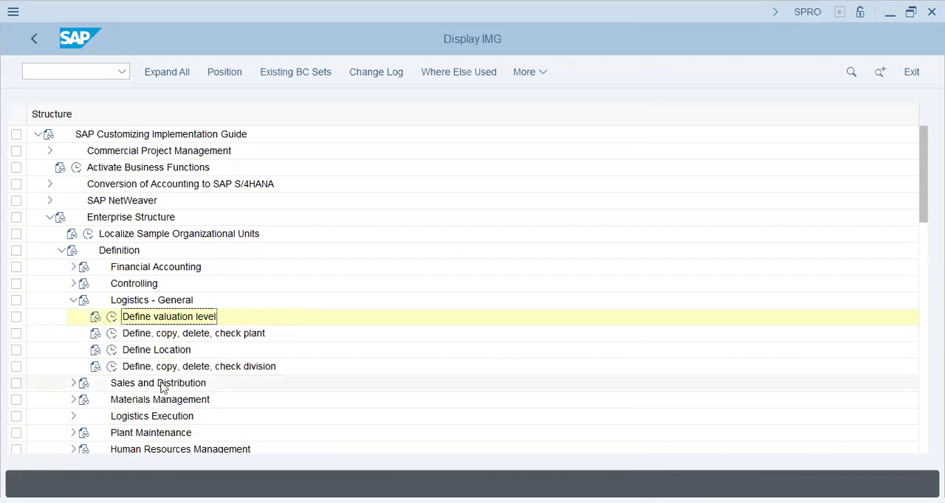
Start a new plant entry TR72 with "TR72-Tyroll Industries" as Name 1.
left_click(109, 338)
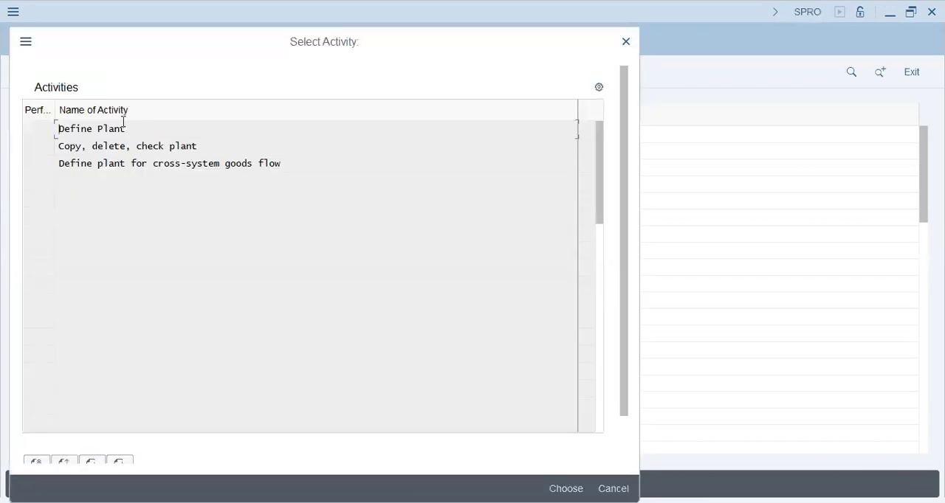
double_click(100, 132)
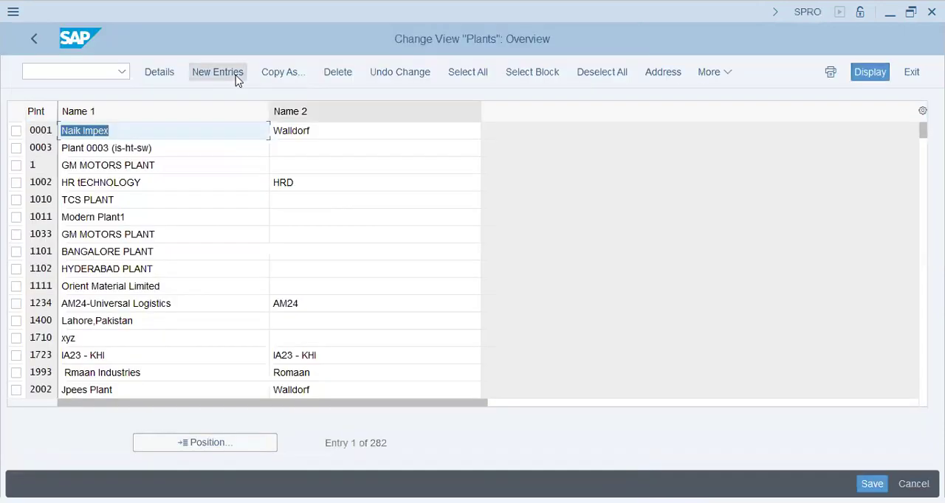
key("F5")
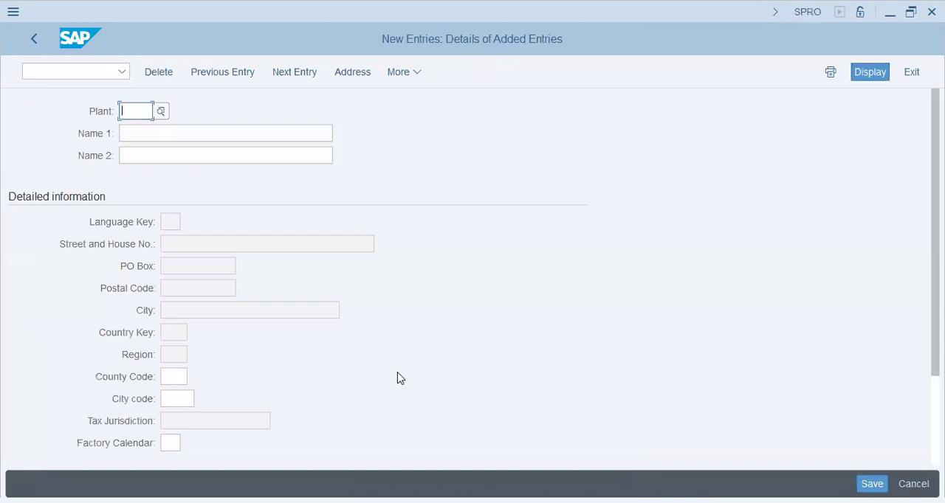
type("TR72")
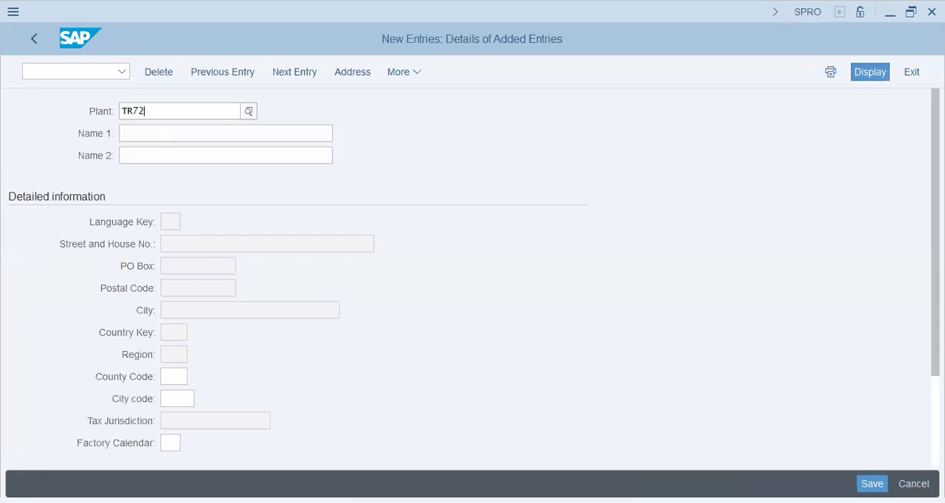
key("Tab")
type("Tyroll Industries")
key("Home")
type("TR72-")
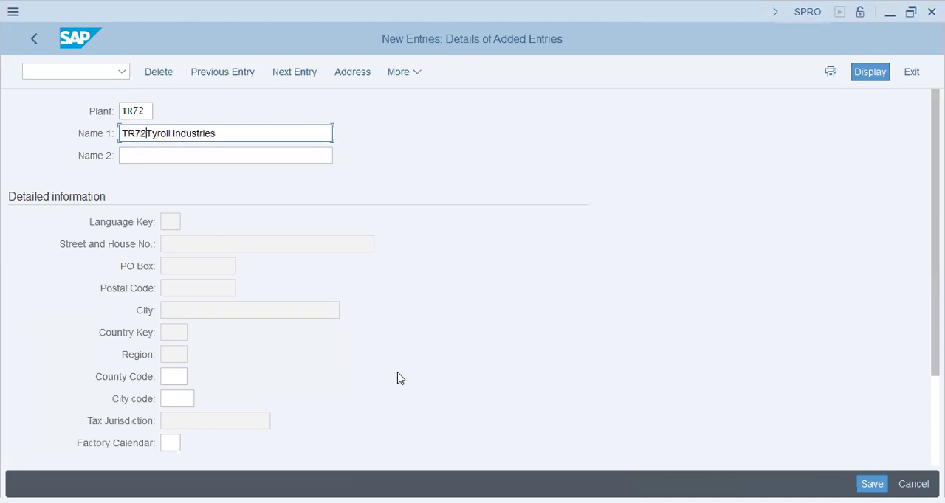
Enter "TR72-Tyroll Industries" as the plant's Name 2 and save the plant entry.
key("Tab")
type("TR")
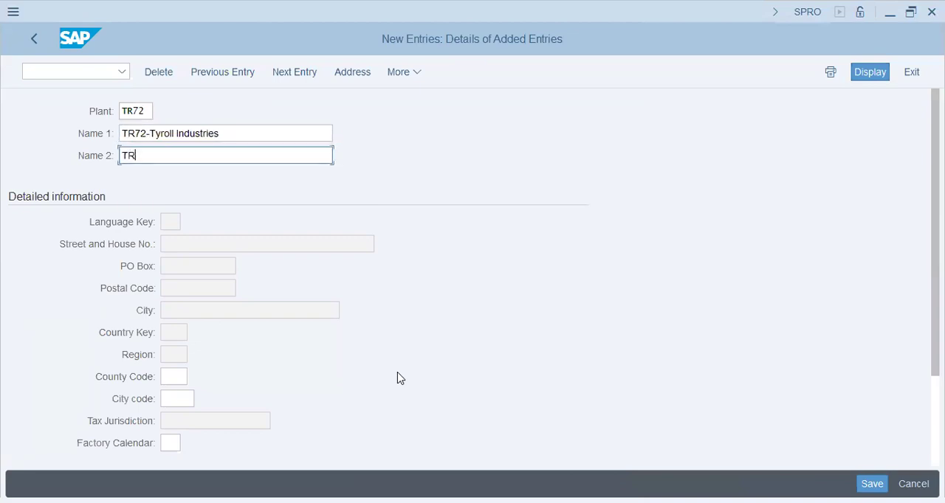
type("72-Tyroll Industries")
key("Tab")
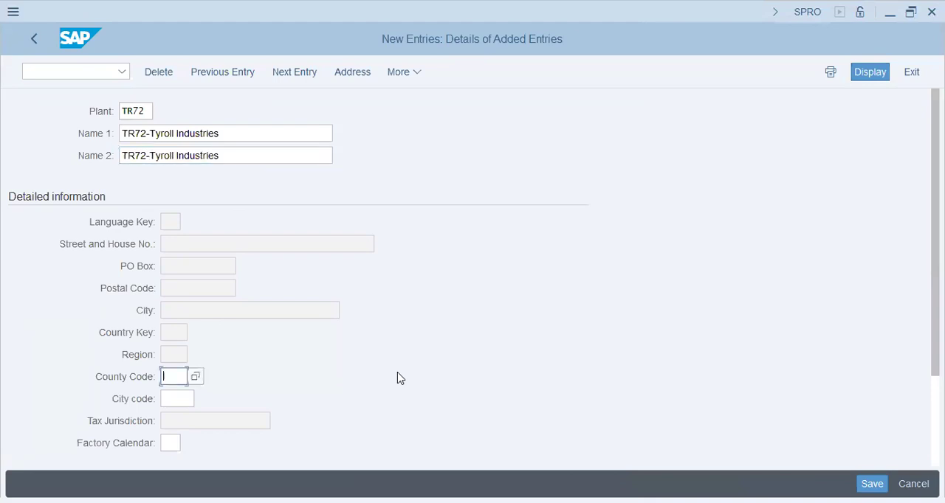
scroll(522, 375, "down", 2)
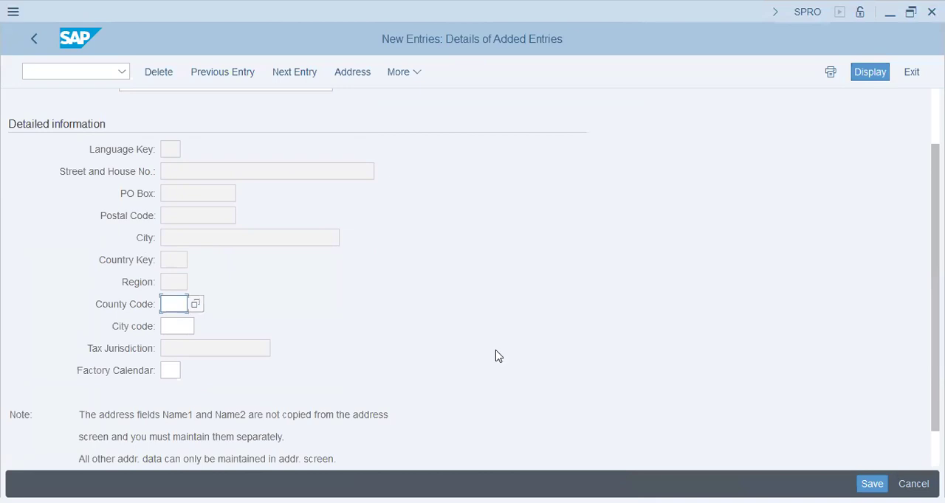
scroll(498, 356, "down", 1)
left_click(871, 483)
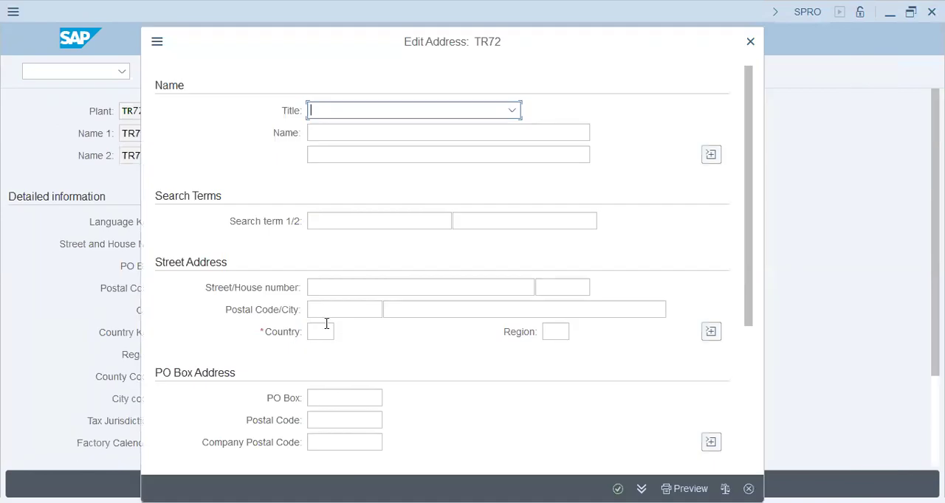
Set the country in the TR72 plant address to ae.
left_click(323, 331)
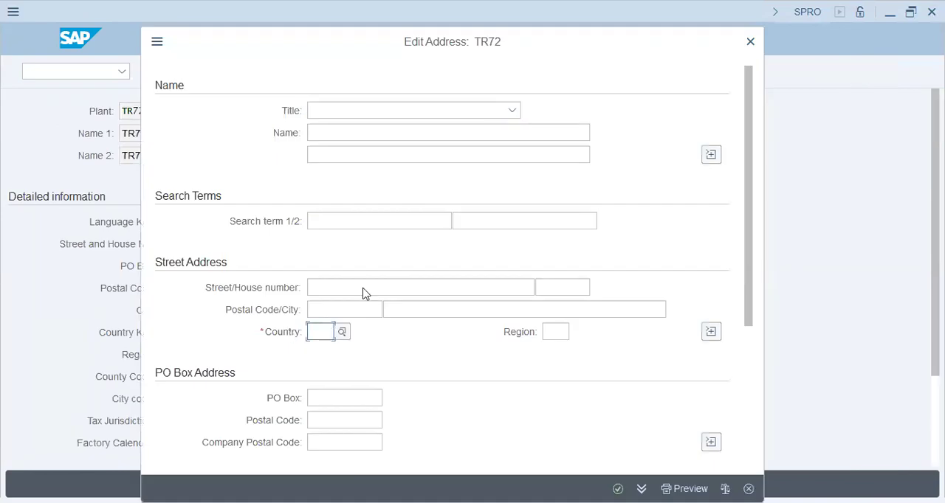
type("ae")
key("Tab")
Enter the plant address search terms "TR72-Tyroll Ind." and "TR72-Tyroll", accept the address, and leave the plant details.
left_click(344, 224)
type("TR72-Tyroll Industri")
key("BackSpace")
key("BackSpace")
key("BackSpace")
key("BackSpace")
key("BackSpace")
key("BackSpace")
key("BackSpace")
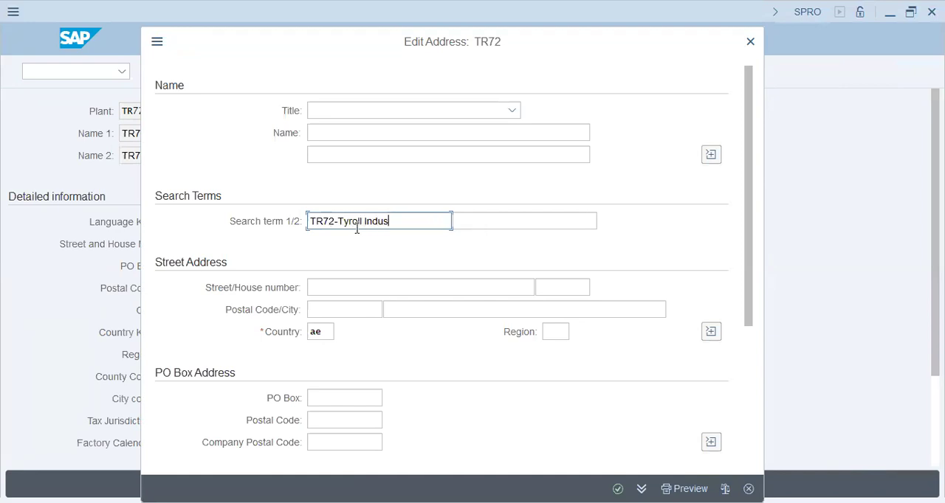
type("nd.")
key("Tab")
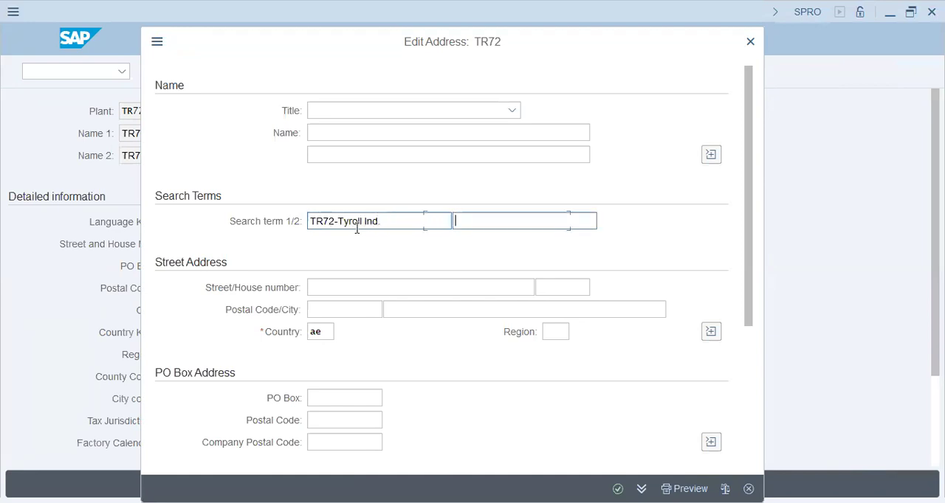
type("TR72-Tyroll")
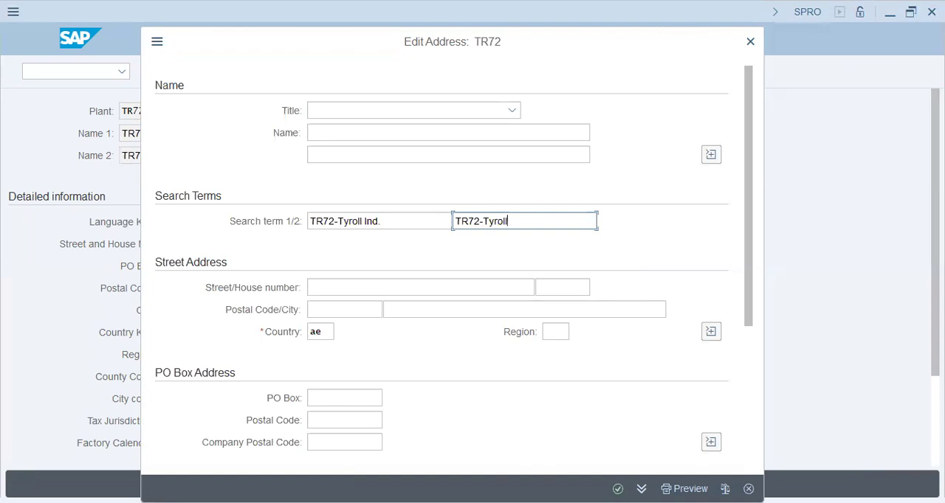
key("Return")
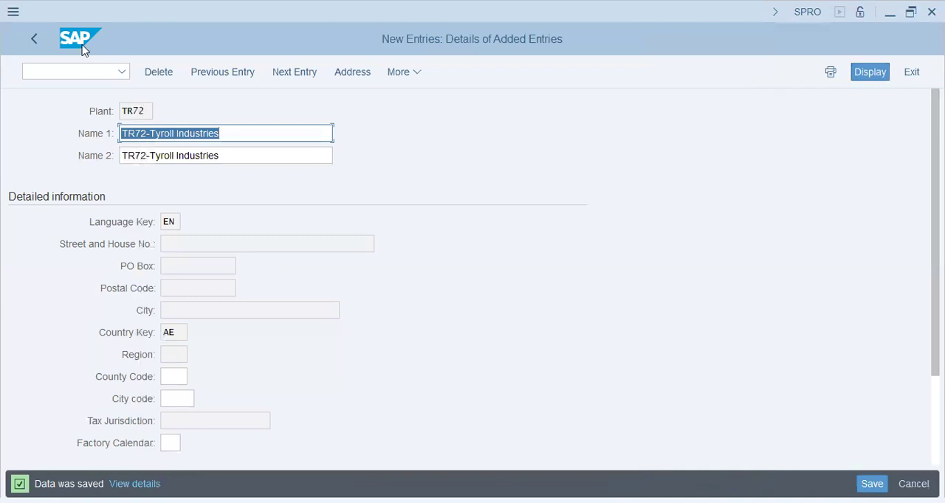
left_click(36, 38)
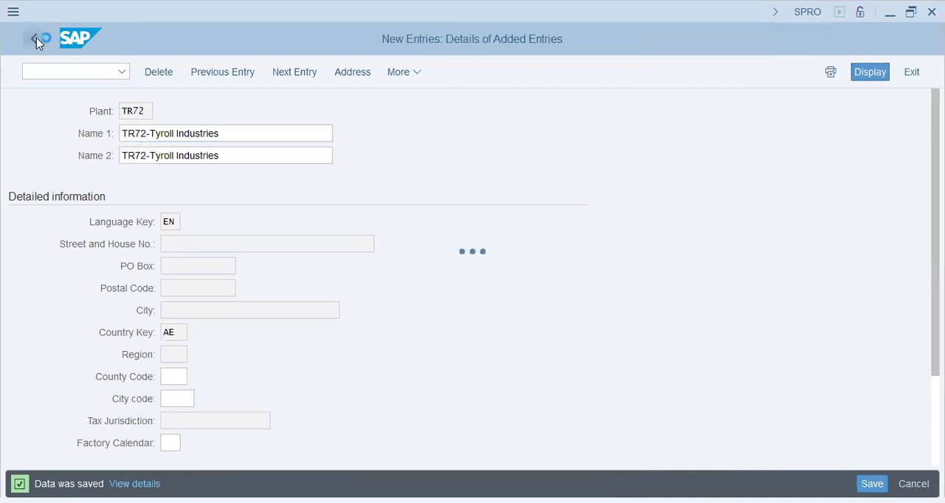
Leave the plant activity and start a new location entry for plant tr72 with location sharjah.
left_click(42, 41)
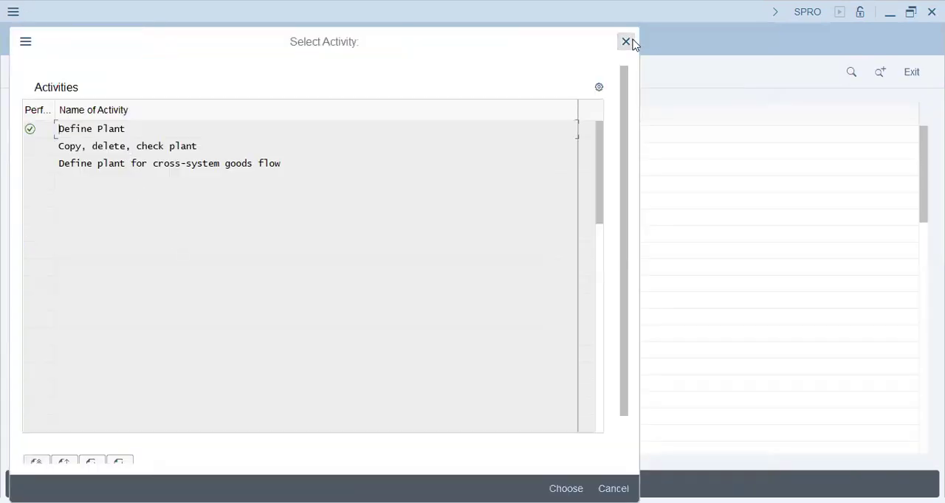
left_click(625, 42)
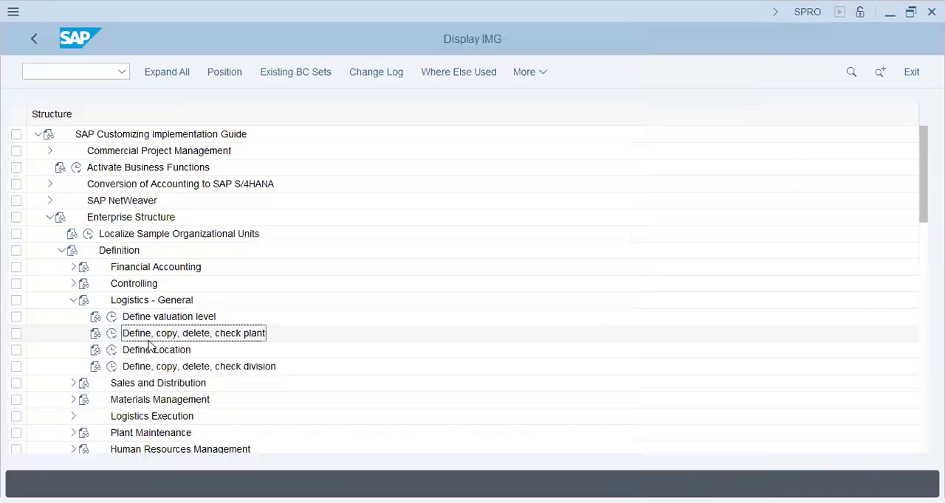
left_click(114, 352)
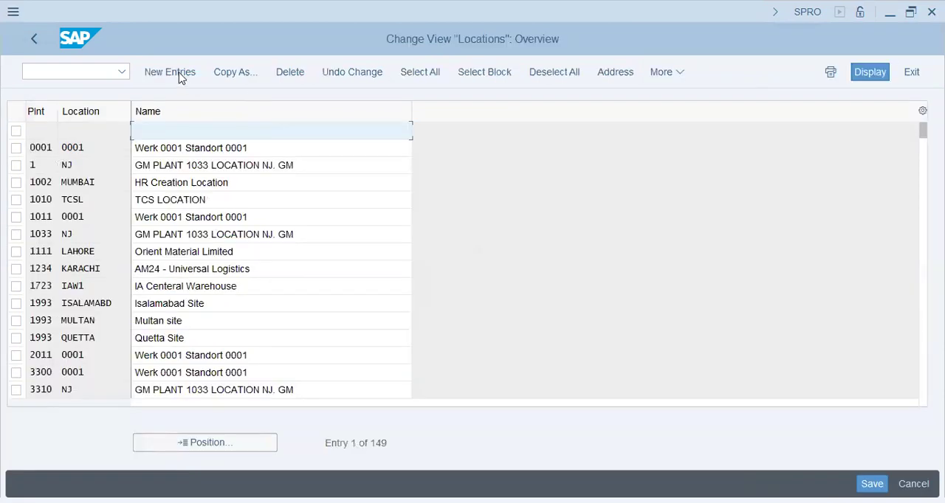
left_click(169, 73)
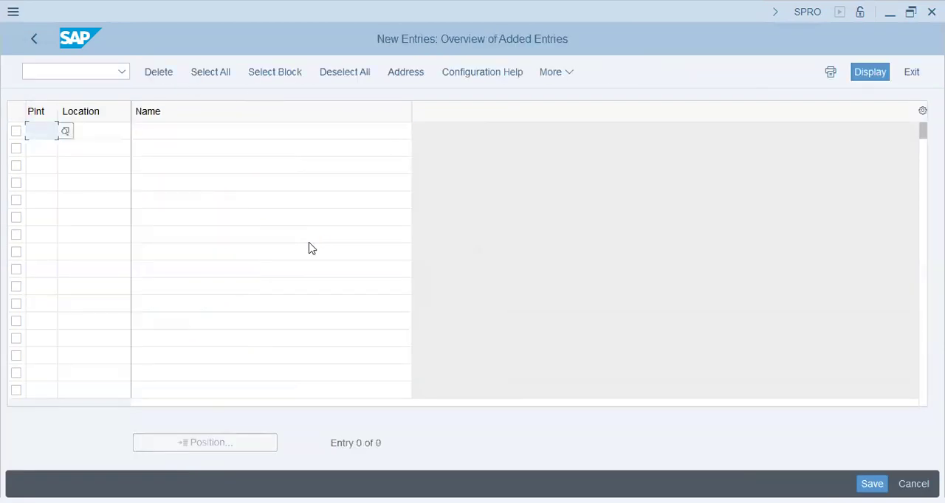
type("tr72")
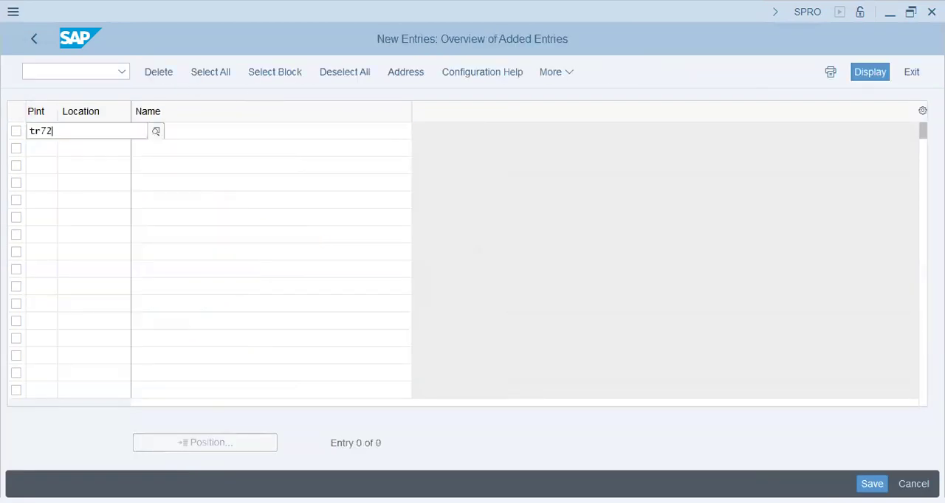
key("Tab")
type("sharjah")
key("Tab")
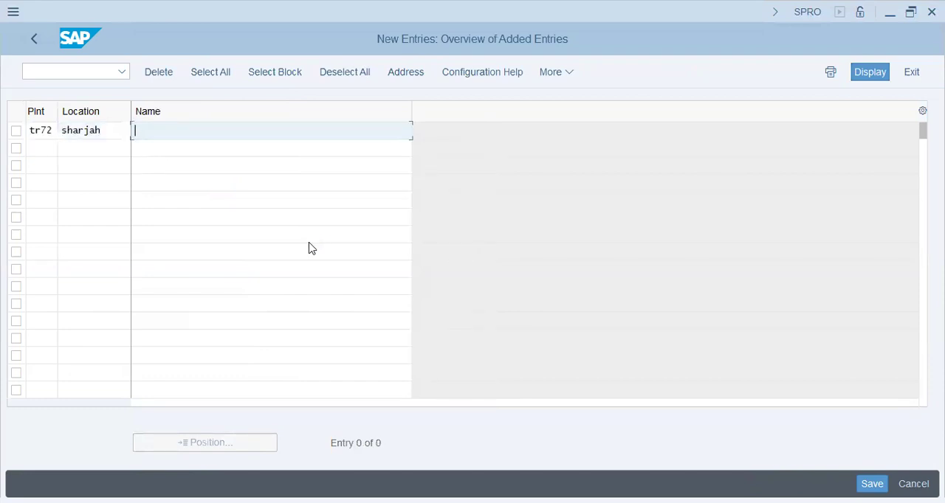
Name the new location "Tyroll Ind. Plant TR72 - Sharjah" and confirm the entry.
type("Tyroll Indu")
key("BackSpace")
type(". Plant")
key("BackSpace")
type("TR72 - Sharjah")
key("Return")
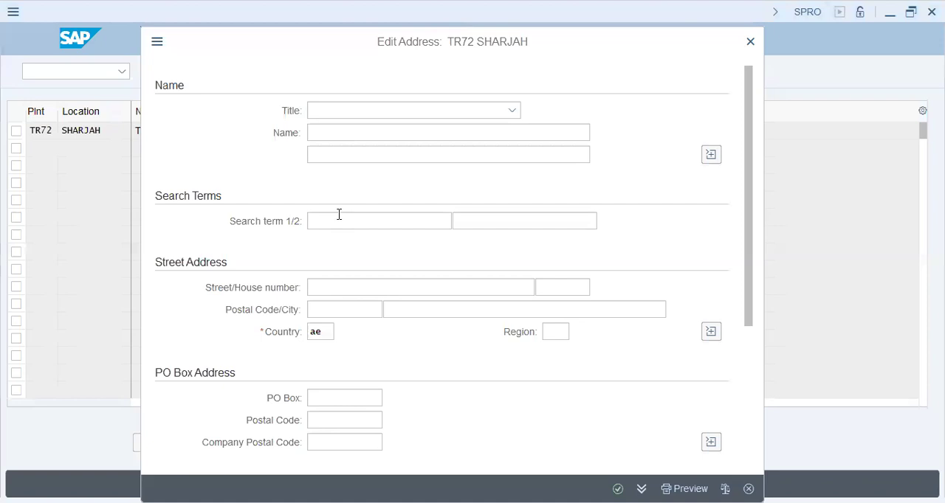
Fill in both search terms in the Sharjah location's address with previously used entries.
left_click(338, 220)
left_click(359, 244)
left_click(503, 222)
left_click(506, 240)
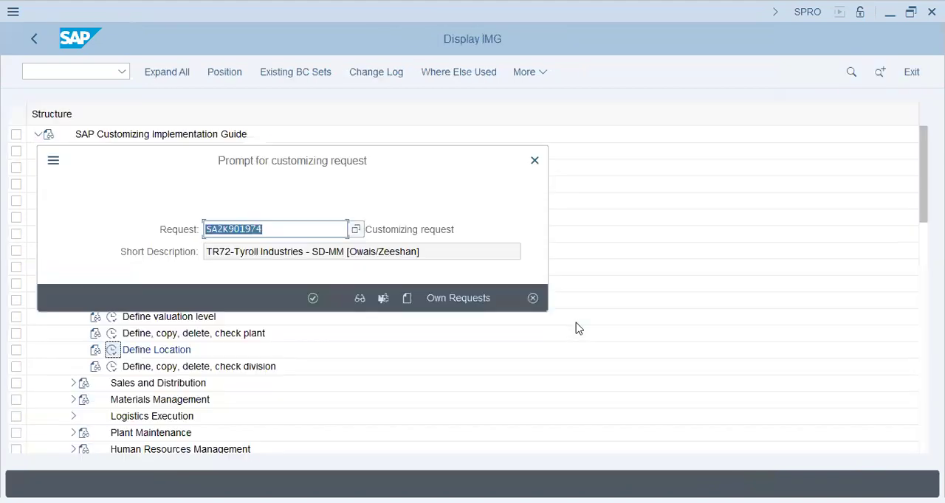
Accept the proposed customizing request for the Sharjah location and return to the implementation guide.
left_click(312, 298)
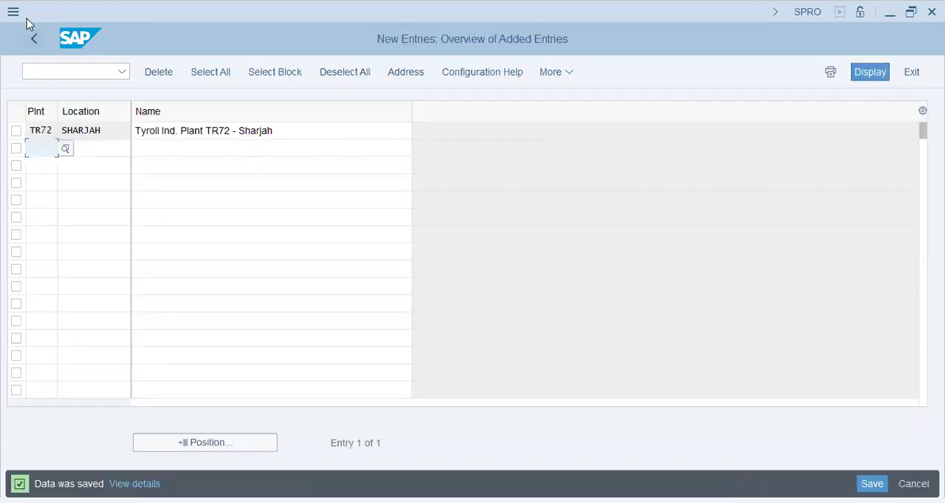
left_click(38, 36)
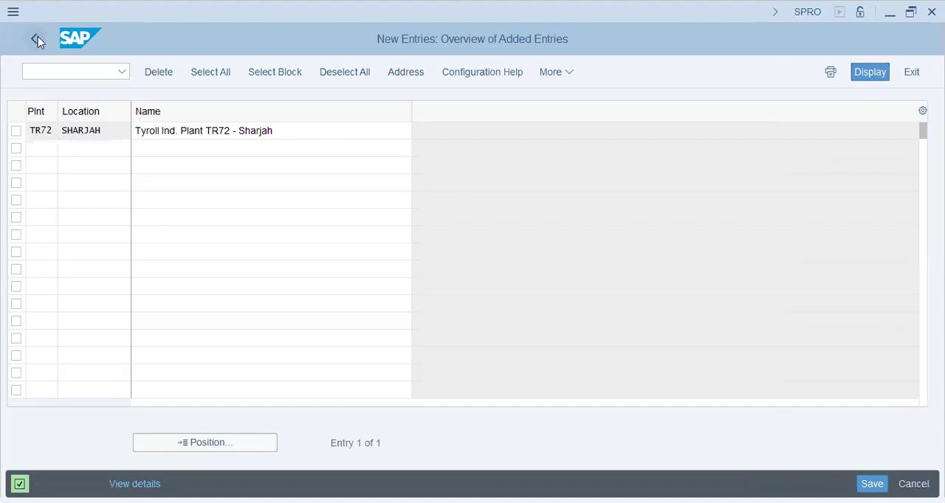
left_click(37, 37)
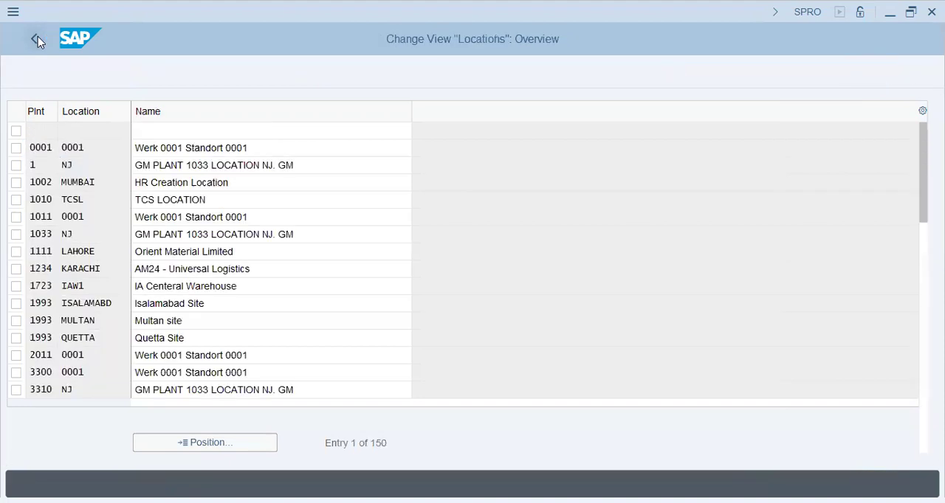
Start new entries in Define Division and add division OS named "Oral Suspension".
left_click(112, 366)
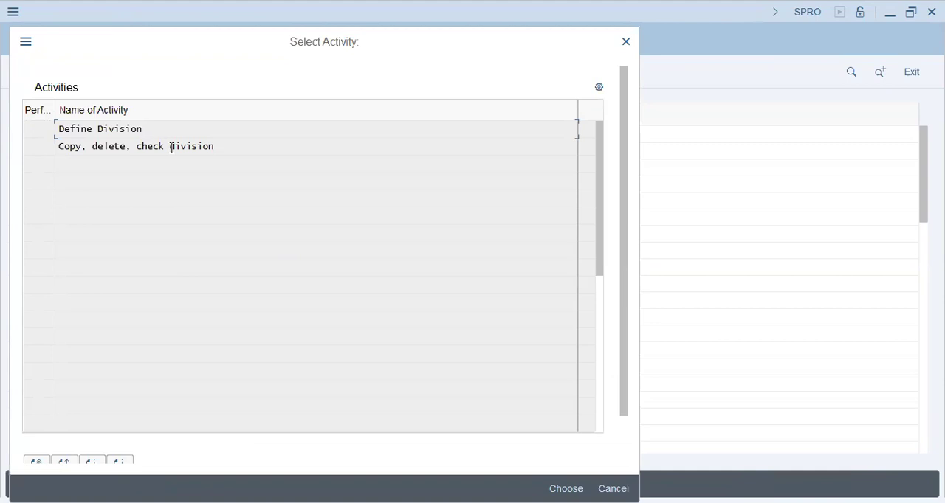
double_click(160, 131)
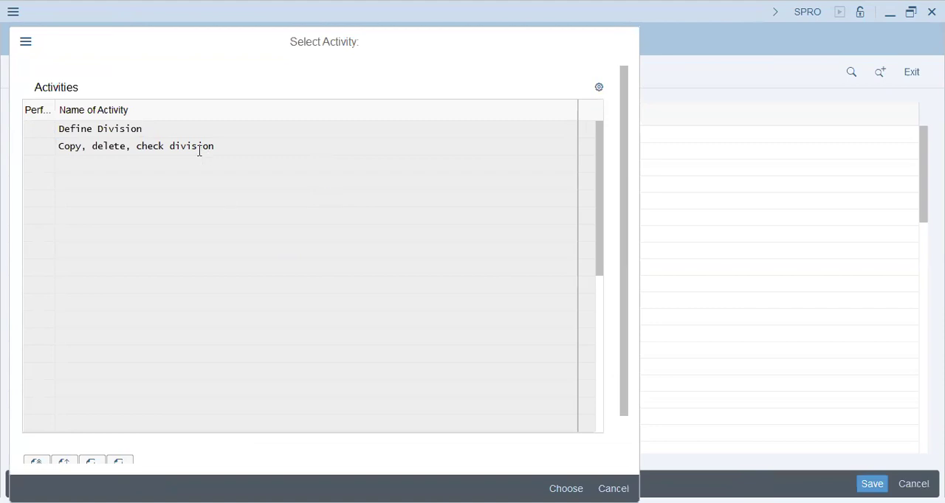
key("F5")
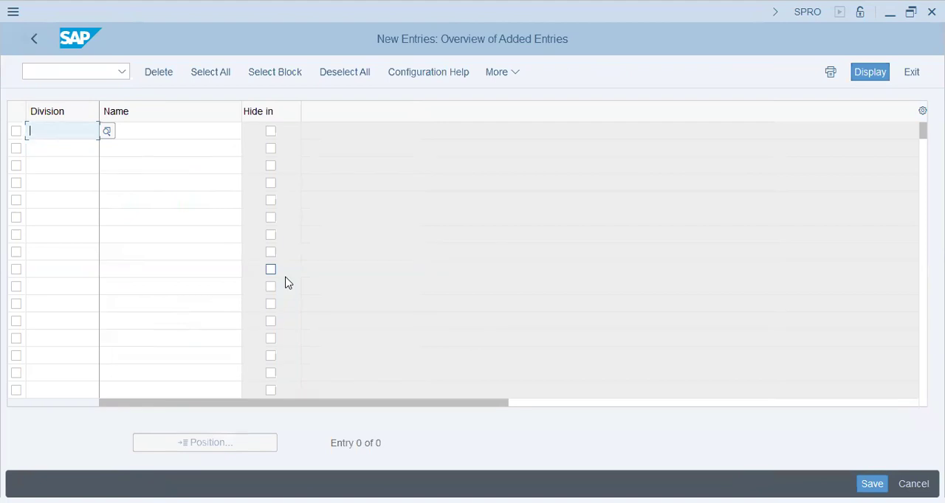
type("os")
key("Tab")
type("Oral susp")
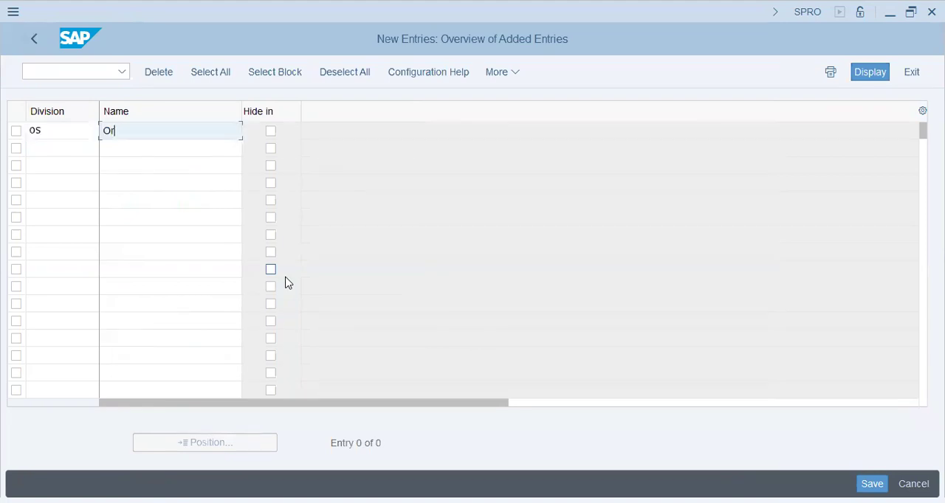
key("BackSpace")
key("BackSpace")
key("BackSpace")
key("BackSpace")
type("Suspension")
key("Tab")
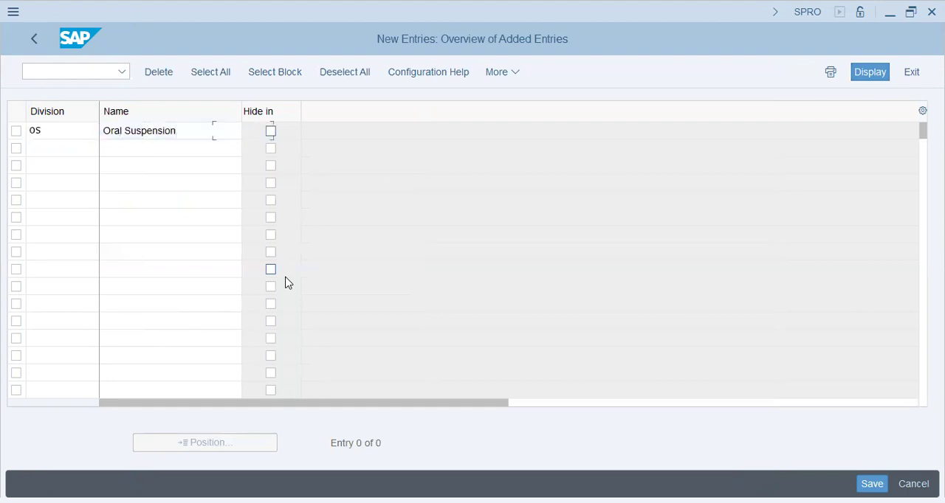
key("Tab")
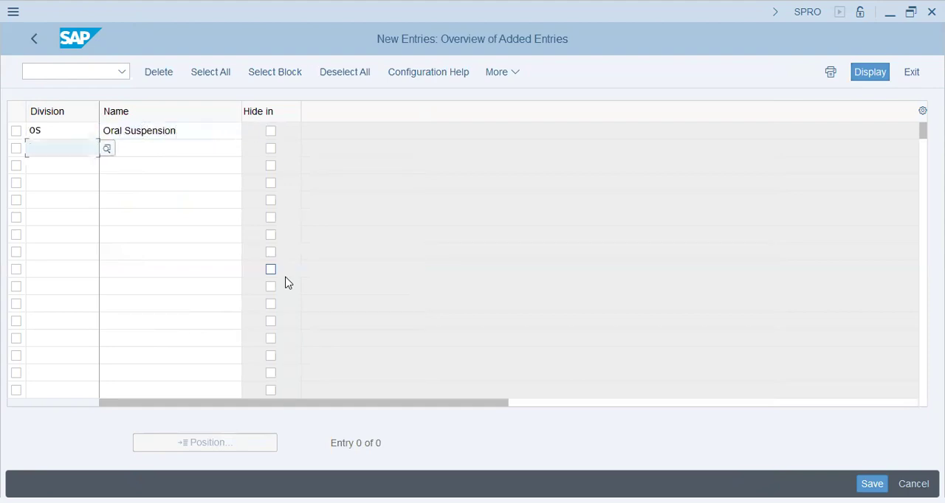
Add division IN named "Injectibles", save both divisions under the proposed customizing request, and leave the new entries.
type("IN")
key("Return")
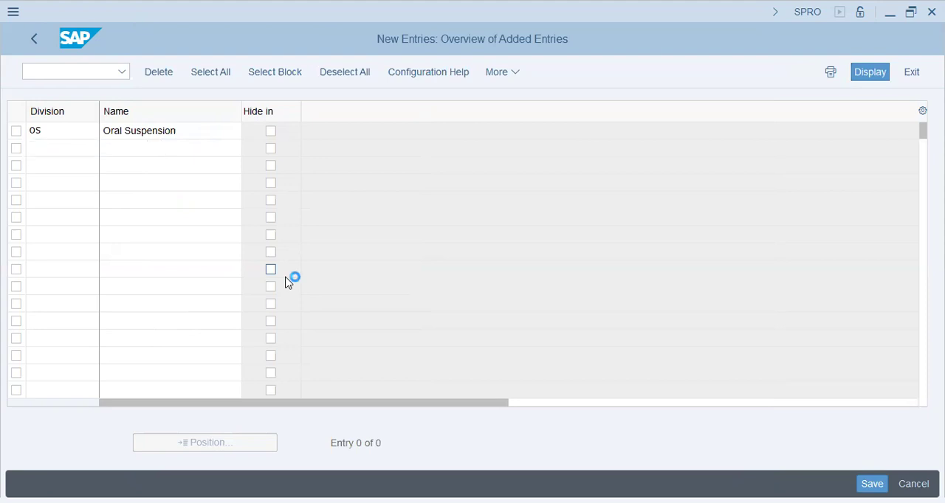
type("IN")
key("Tab")
type("Injectiv")
key("BackSpace")
type("bles")
key("Return")
left_click(872, 484)
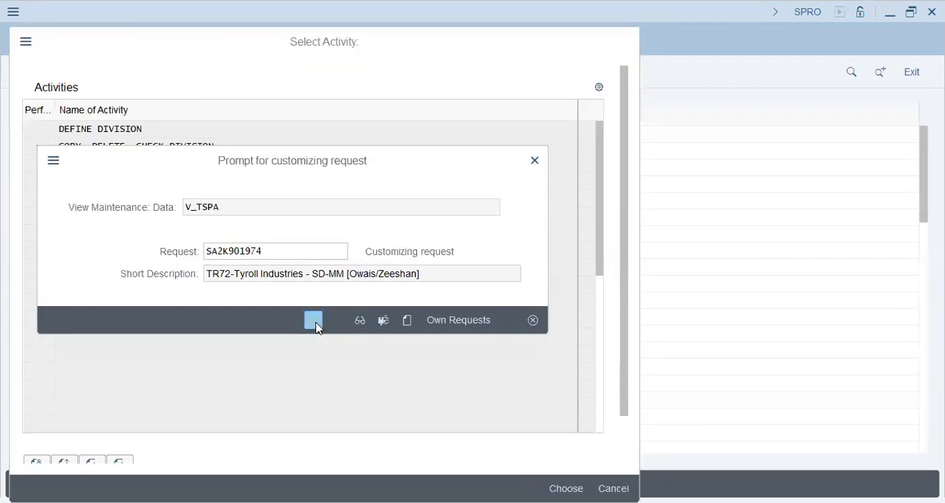
left_click(313, 321)
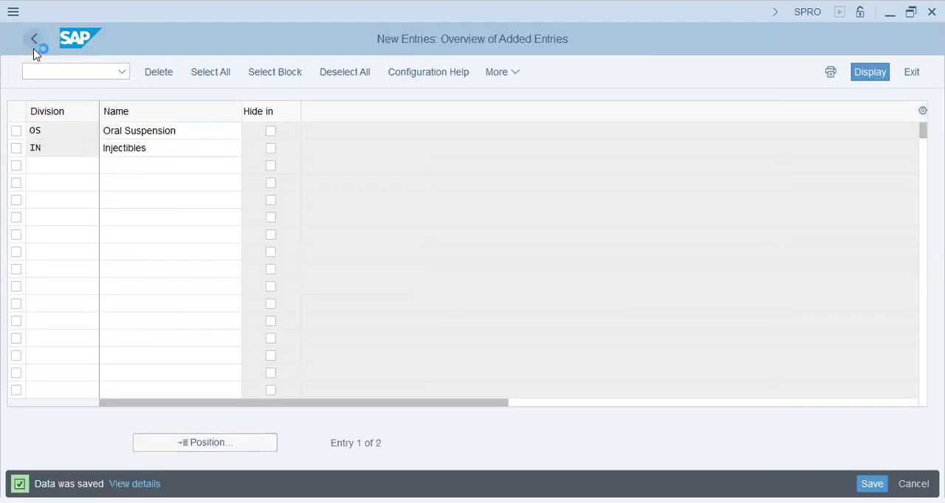
left_click(32, 50)
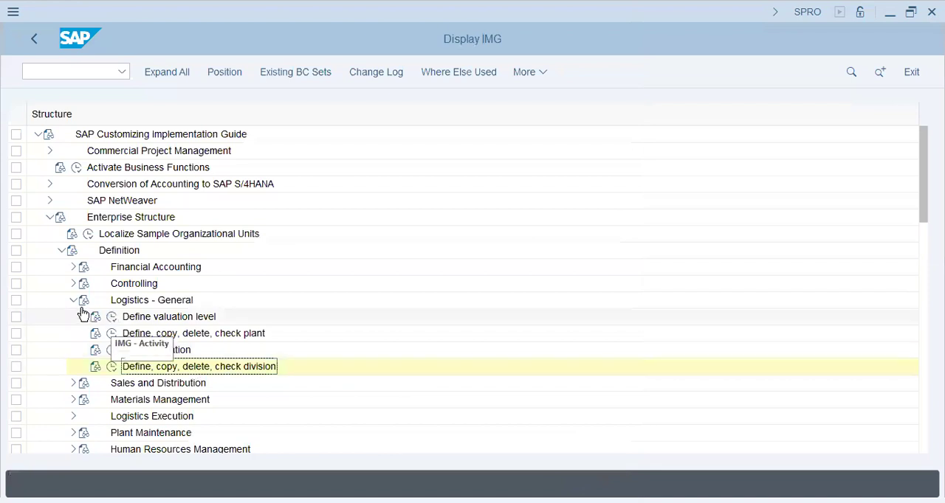
Under Sales and Distribution, start a new sales organization TR72 named "Tyroll Sales ORg".
left_click(73, 300)
left_click(73, 317)
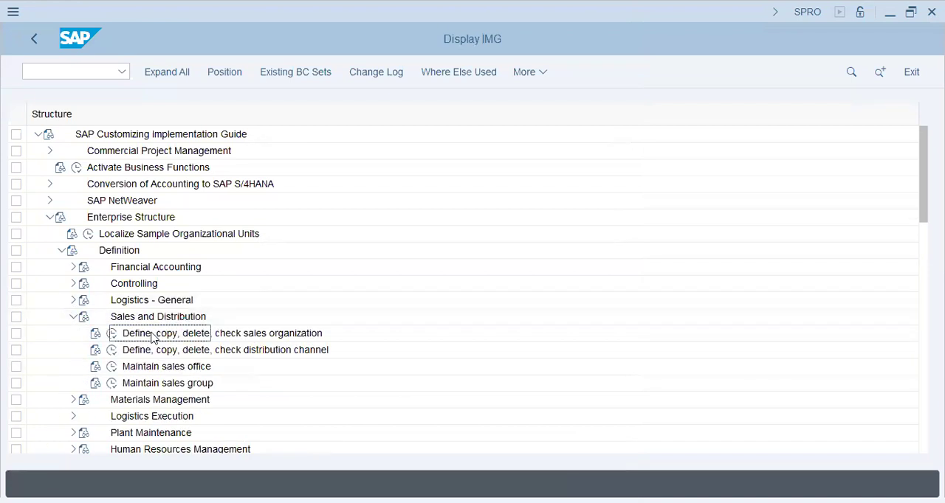
left_click(111, 333)
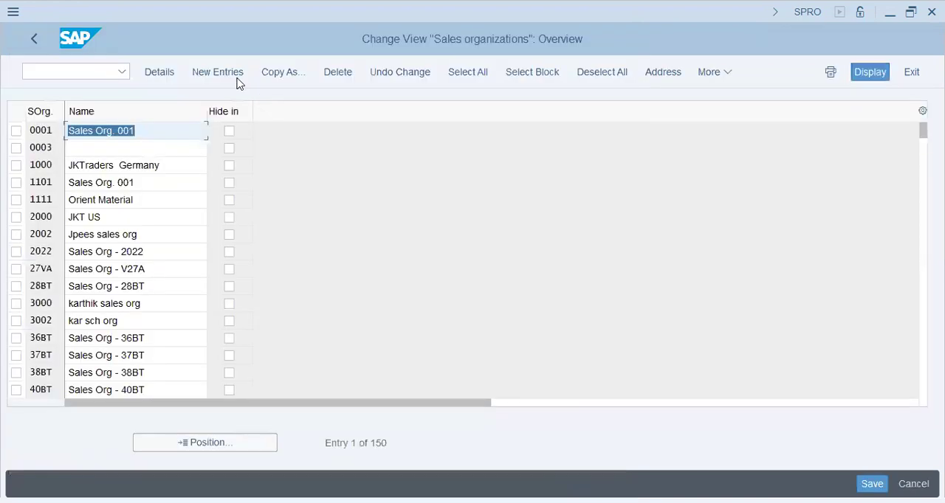
left_click(236, 76)
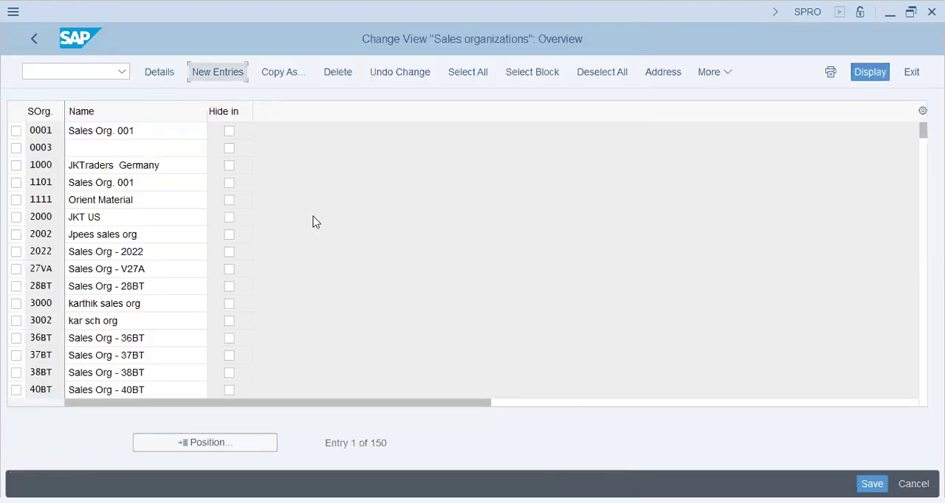
type("TR72")
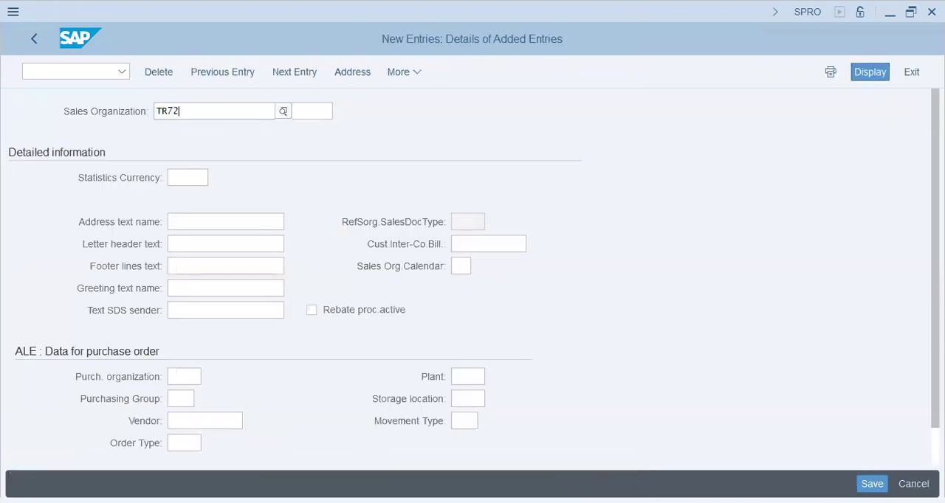
key("Tab")
type("TR")
key("BackSpace")
type("yroll ")
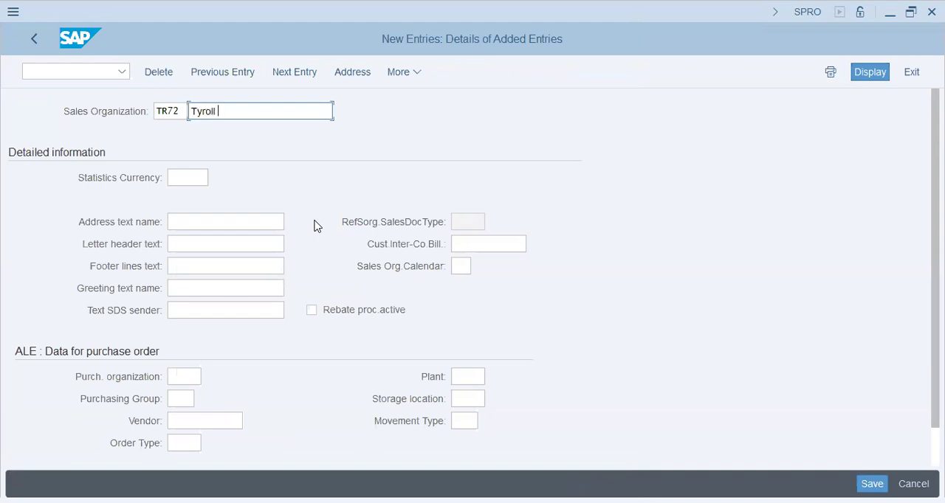
type("Sales ORg")
key("Tab")
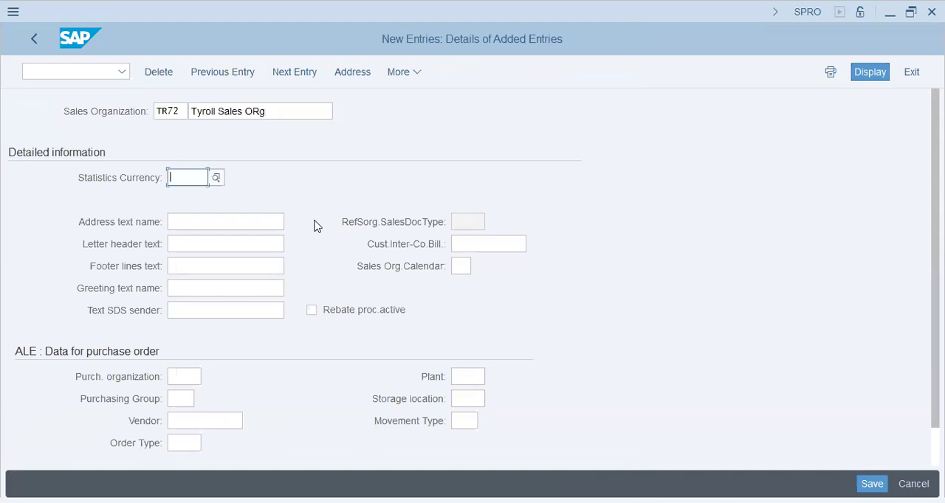
Set the sales organization's statistics currency to aed and try to enter tr72 as the purchase order plant.
type("aed")
key("Tab")
scroll(335, 323, "down", 1)
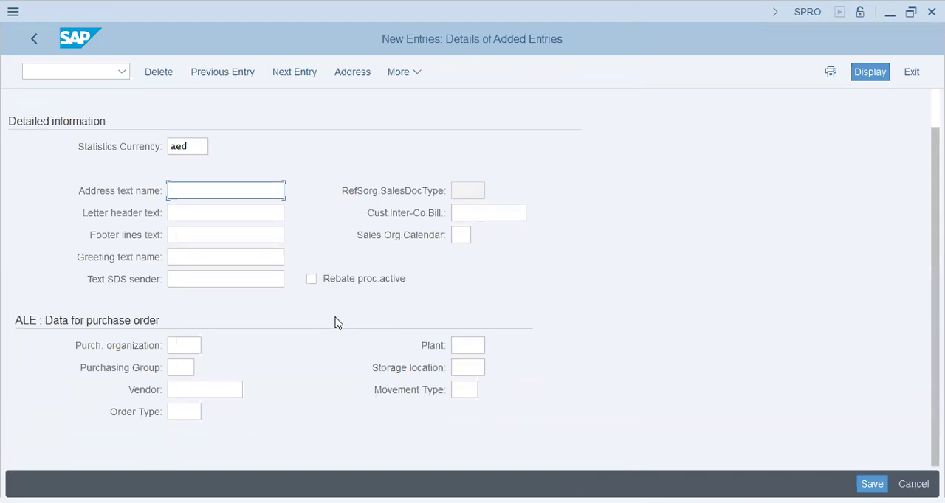
left_click(479, 332)
type("tr72")
key("Return")
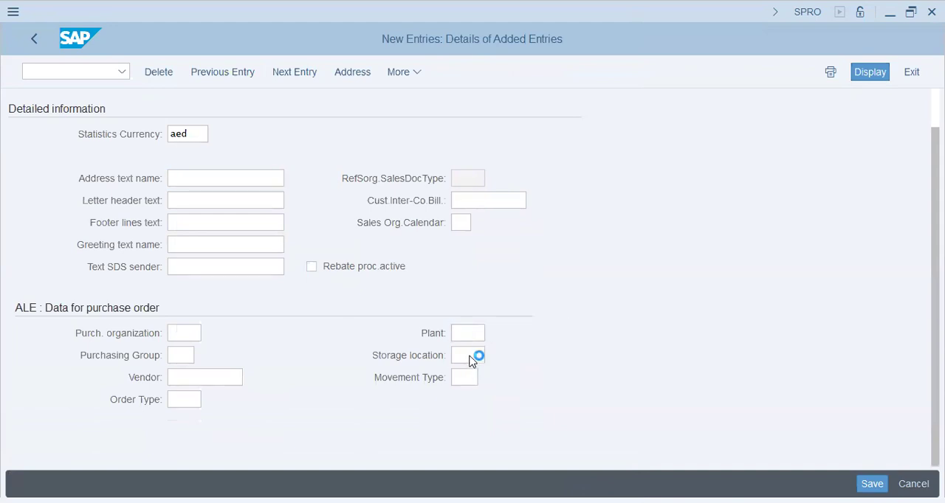
left_click(470, 355)
left_click(183, 379)
left_click(183, 355)
left_click(192, 333)
left_click(191, 398)
left_click(459, 376)
left_click(466, 356)
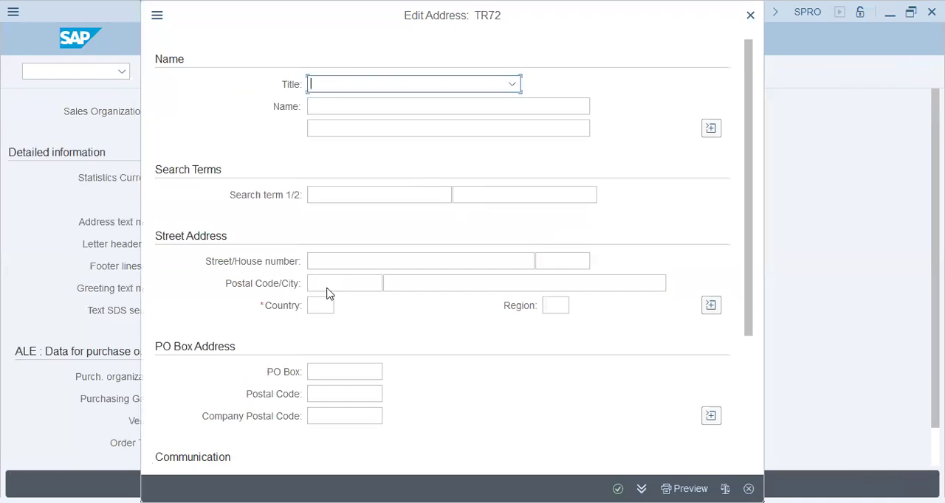
Enter search terms "TR72-Tyroll Ind." and "TR72-Tyroll" and country ae in the sales organization's address, then accept it.
left_click(360, 195)
left_click(359, 215)
left_click(512, 194)
left_click(515, 215)
left_click(319, 305)
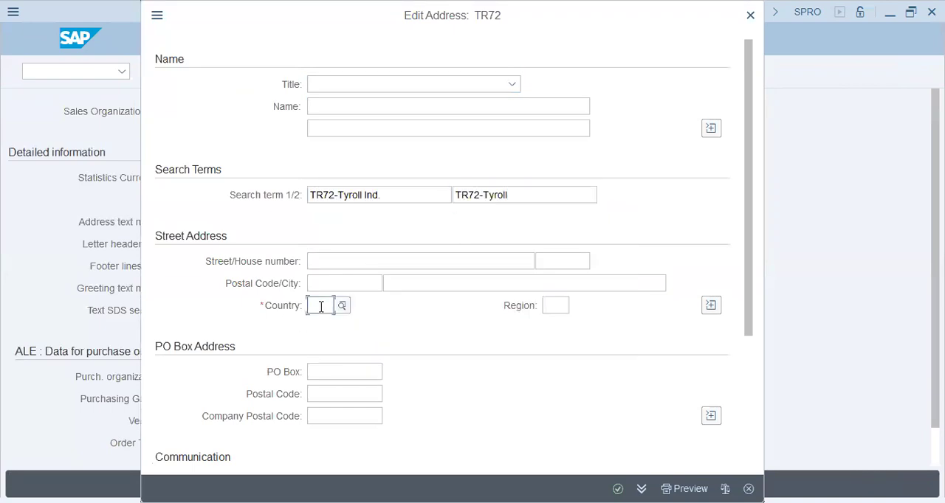
type("ae")
key("Return")
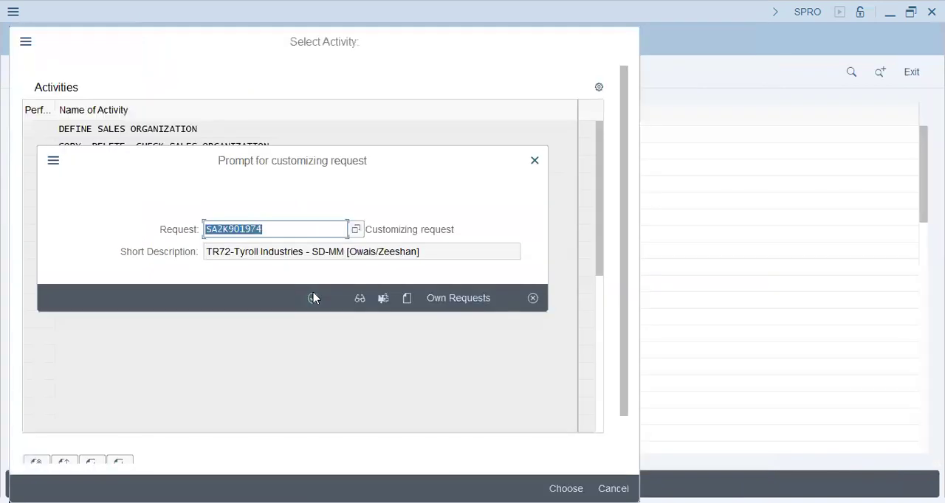
Accept the customizing request for the sales organization and leave the sales organization activity.
left_click(313, 299)
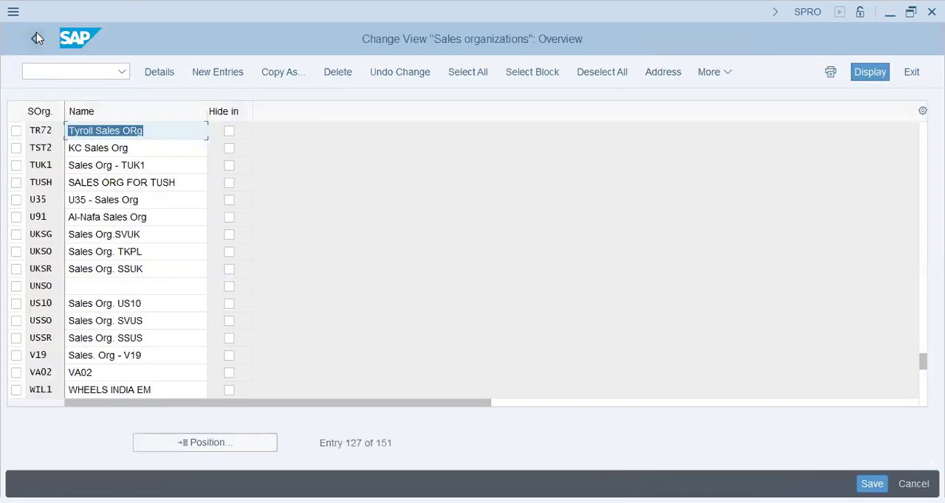
left_click(34, 37)
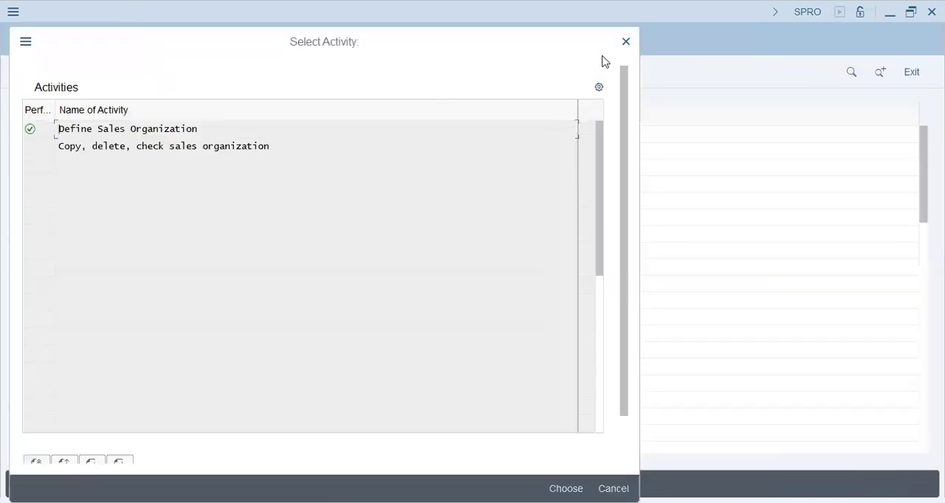
left_click(626, 41)
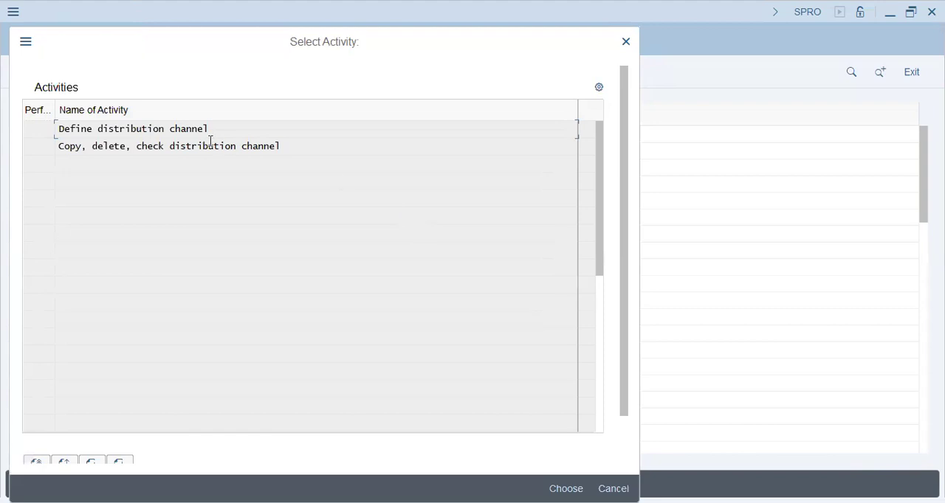
Open the define distribution channel activity and add a new channel os named "Oral Suspension TR72".
double_click(186, 146)
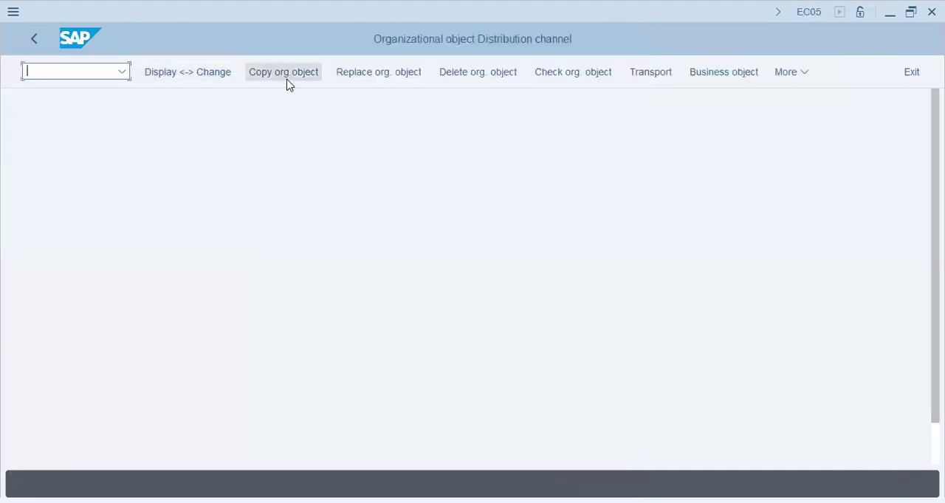
left_click(288, 79)
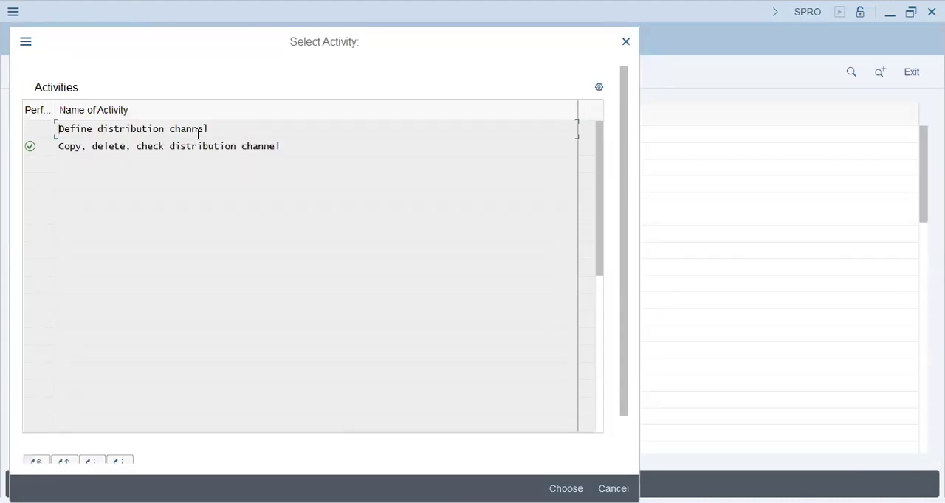
double_click(198, 130)
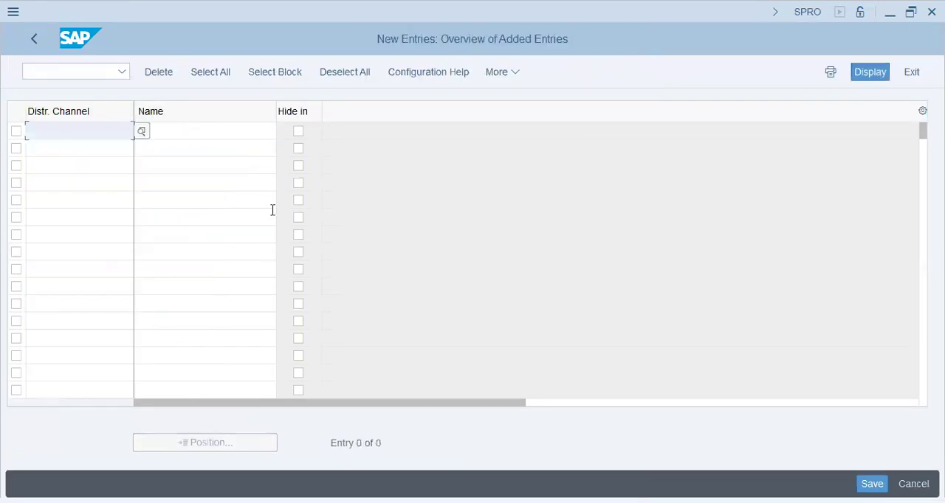
type("os")
key("Tab")
type("O")
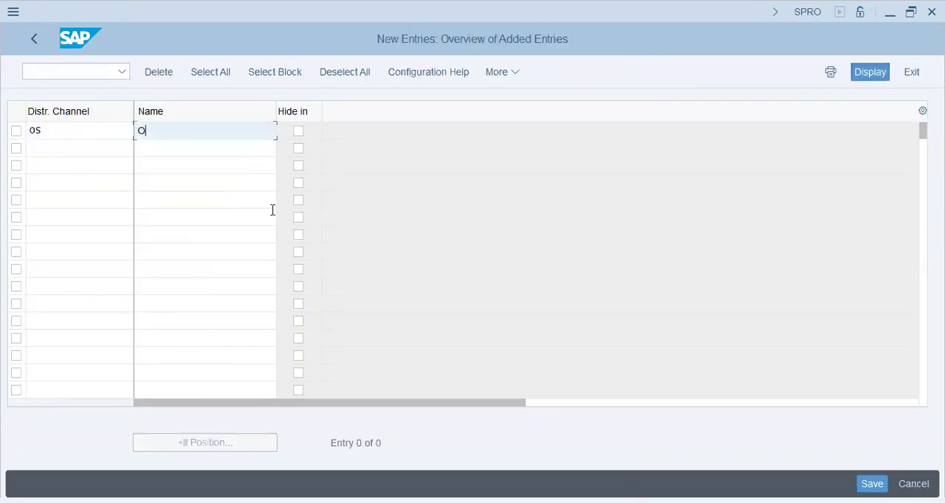
type("ral Suspension TR72")
key("Tab")
key("Tab")
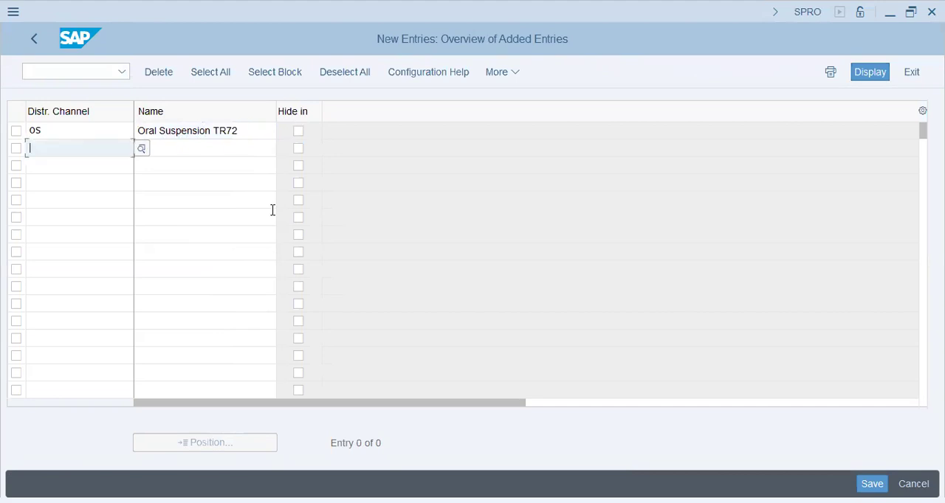
Add a second distribution channel with the key IJ and the name "Injectibles TR72".
type("IN")
key("Tab")
type("Injectibles TR72")
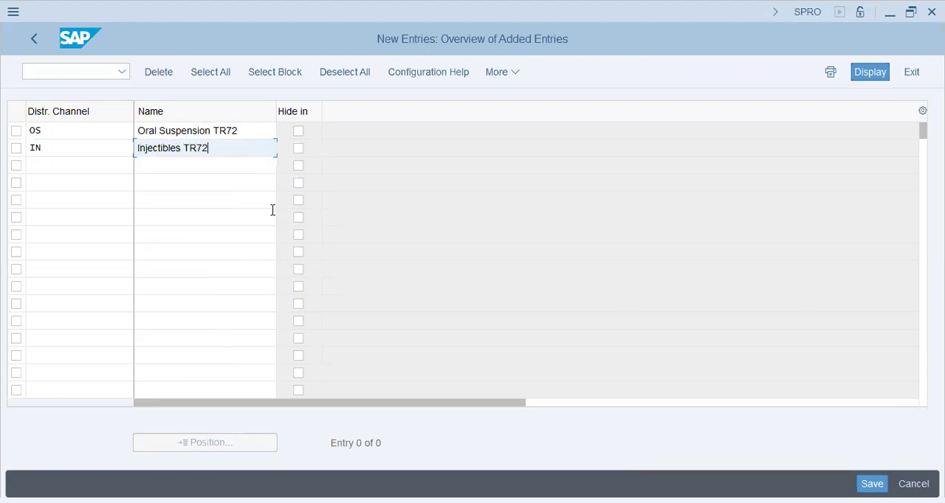
key("Return")
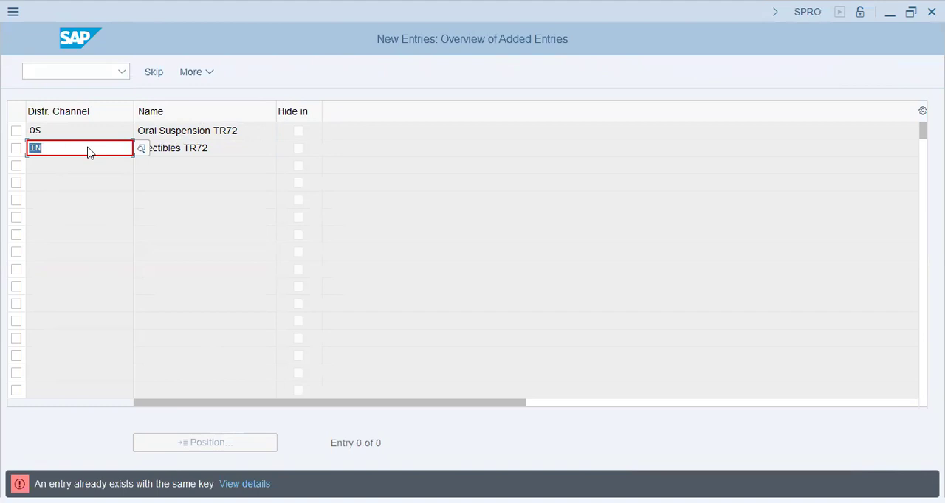
type("IJ")
key("Return")
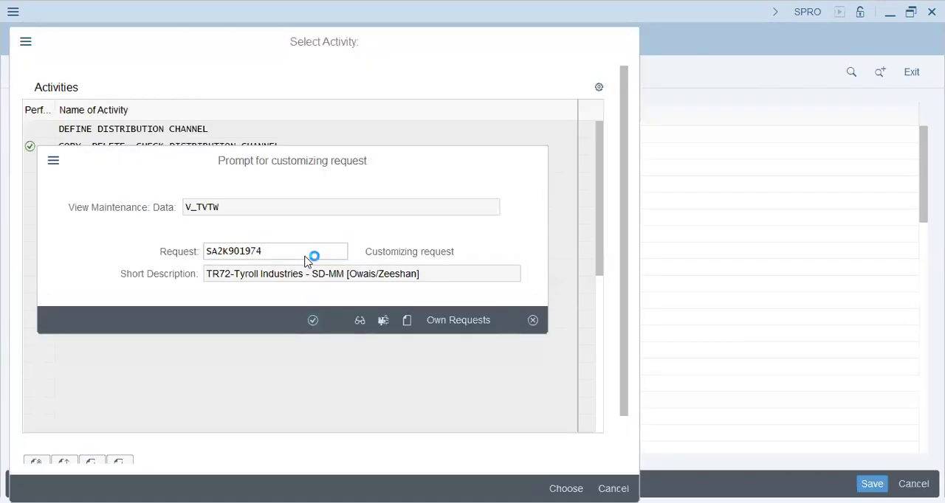
Accept the customizing request for the distribution channels and leave the distribution channel activity.
key("Return")
left_click(34, 40)
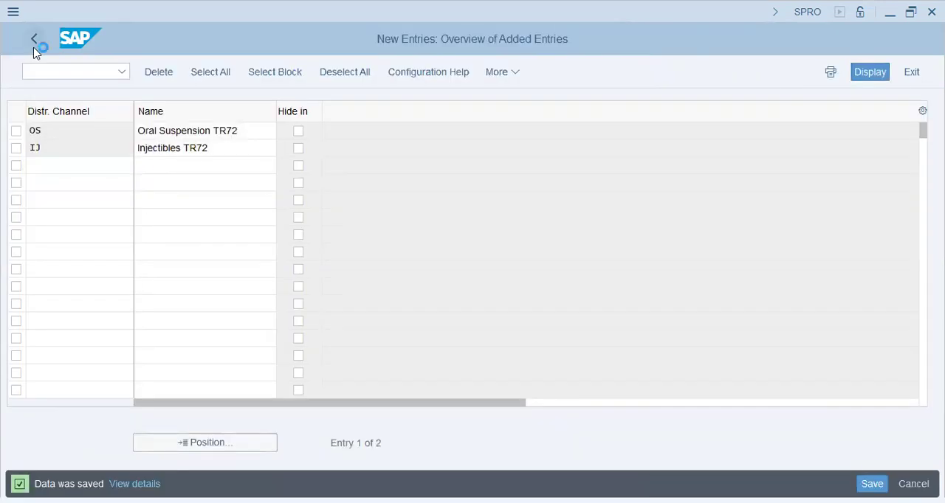
left_click(34, 47)
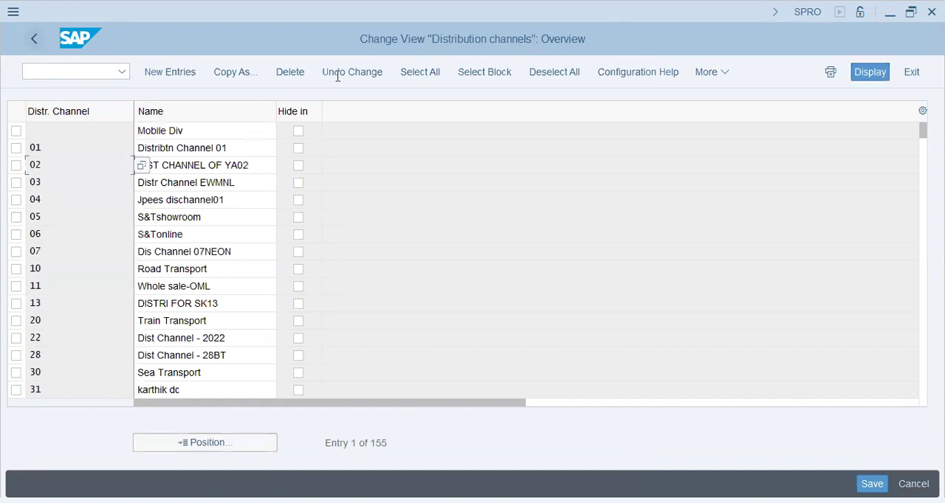
left_click(625, 41)
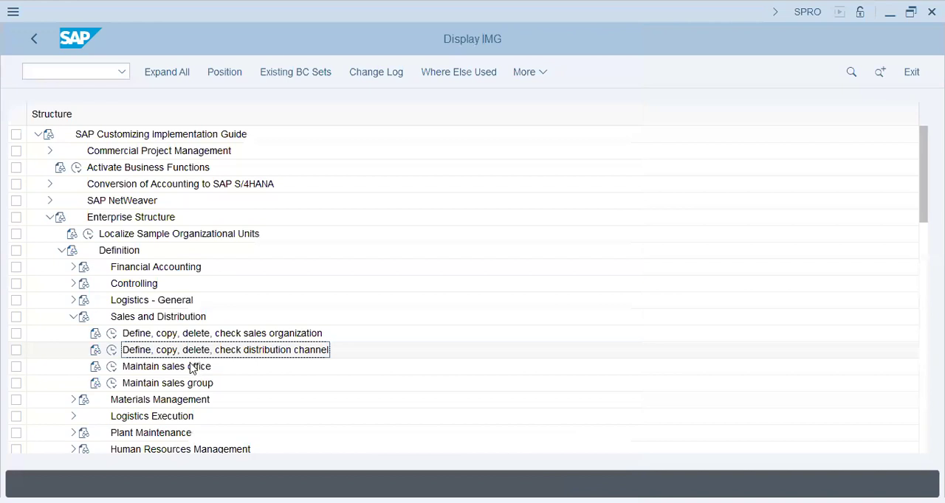
Under Sales and Distribution, start a new sales office entry with the key tr72.
left_click(114, 371)
left_click(112, 368)
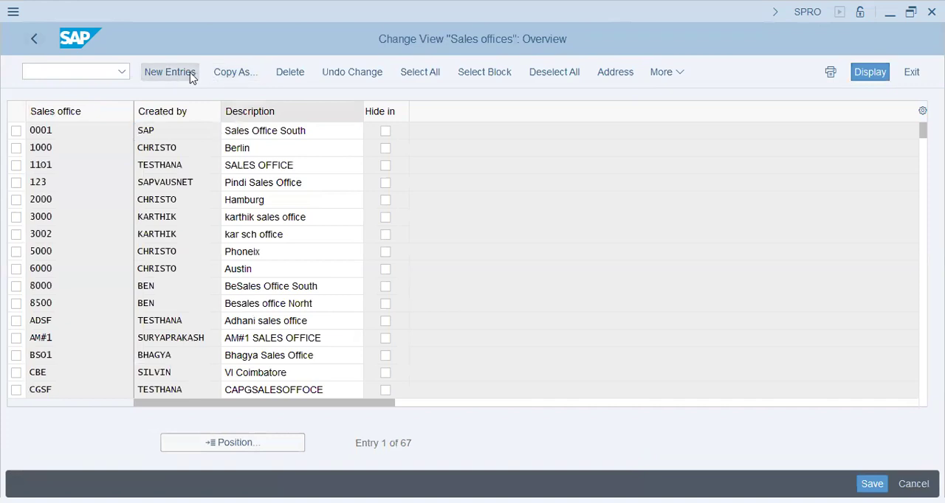
left_click(190, 74)
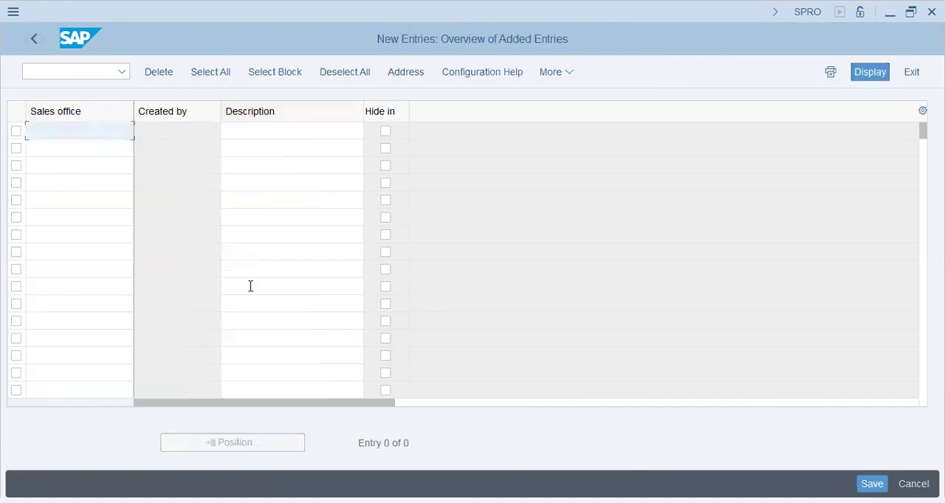
type("tr")
key("BackSpace")
key("BackSpace")
type("tr72")
Describe the new sales office as "TR72-Sharjah" and confirm the entry.
key("Tab")
type("try")
key("BackSpace")
key("BackSpace")
key("BackSpace")
type("TRY")
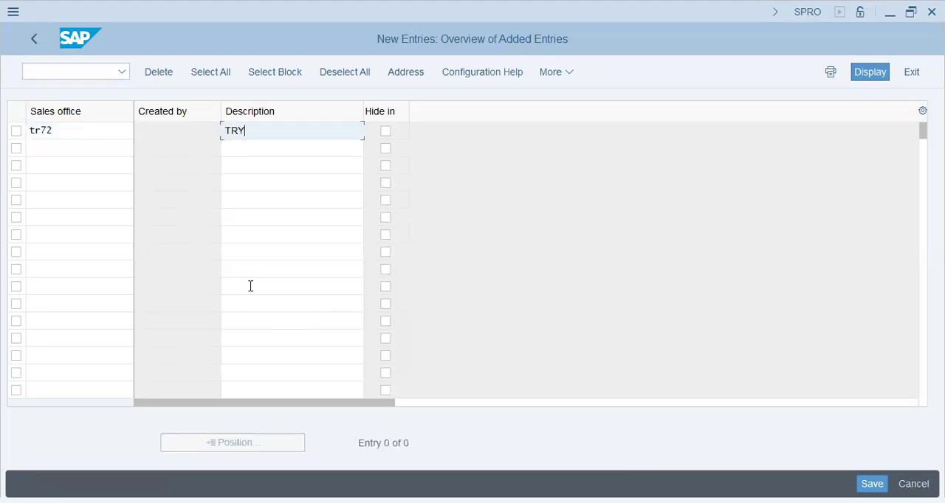
type("72-Sharjah")
key("Return")
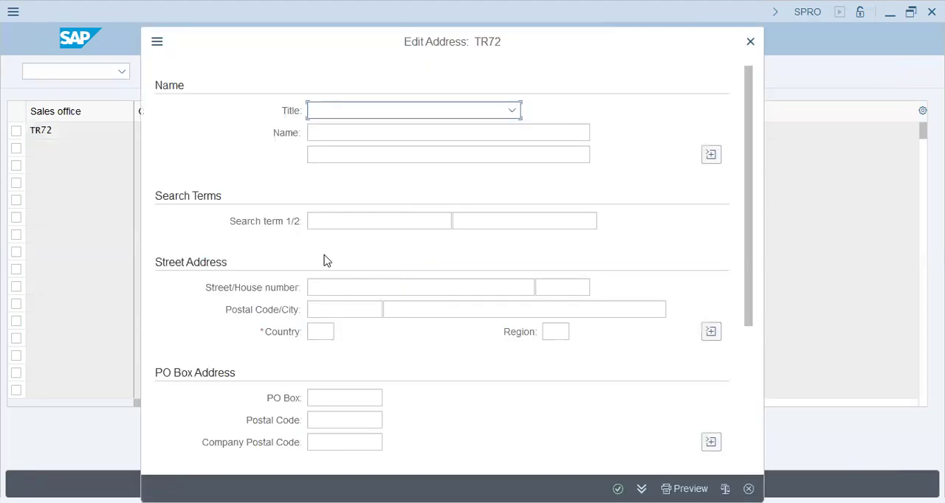
Enter search terms "TR72-Tyroll Ind." and "TR72-Tyroll" and country ae in the sales office's address.
left_click(363, 220)
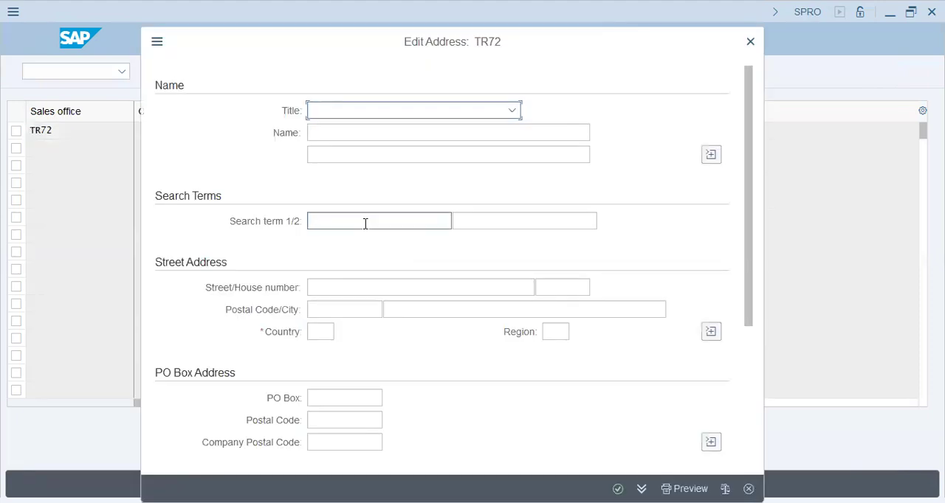
left_click(372, 242)
left_click(525, 220)
left_click(518, 242)
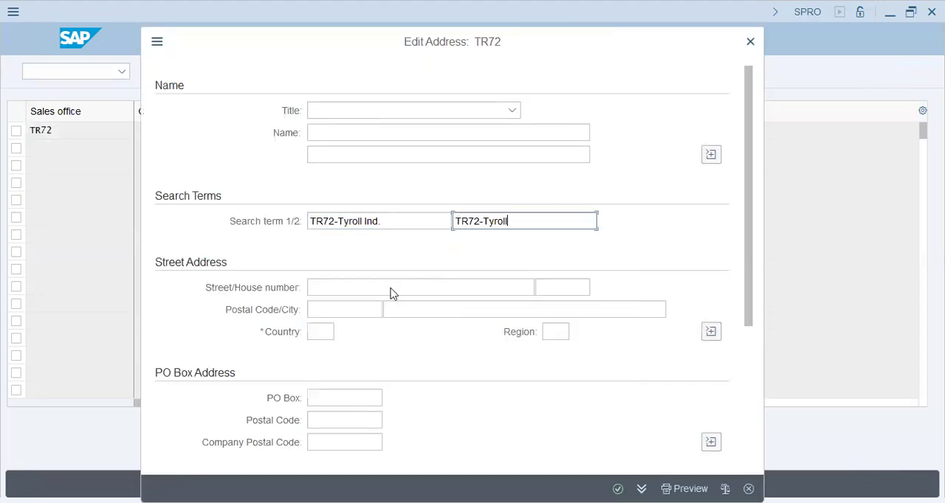
left_click(320, 331)
type("ae")
key("Tab")
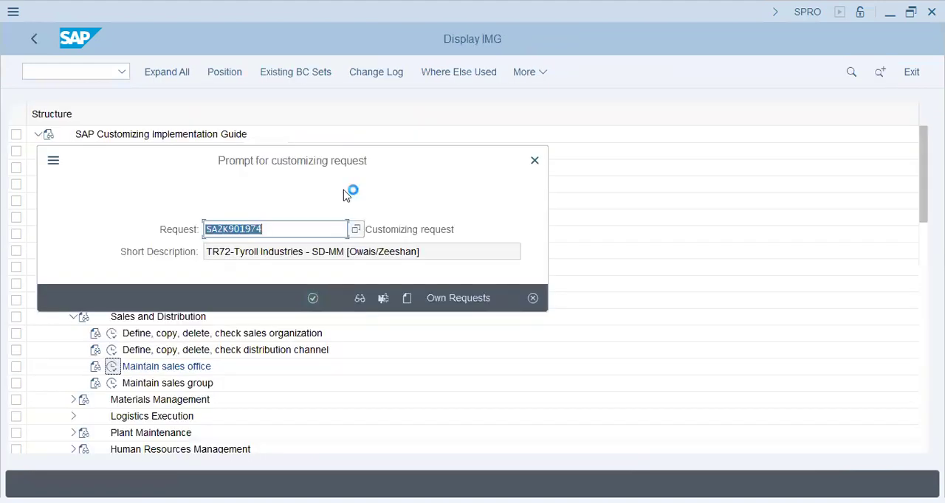
Accept the customizing request for the sales office and return to the implementation guide.
key("Return")
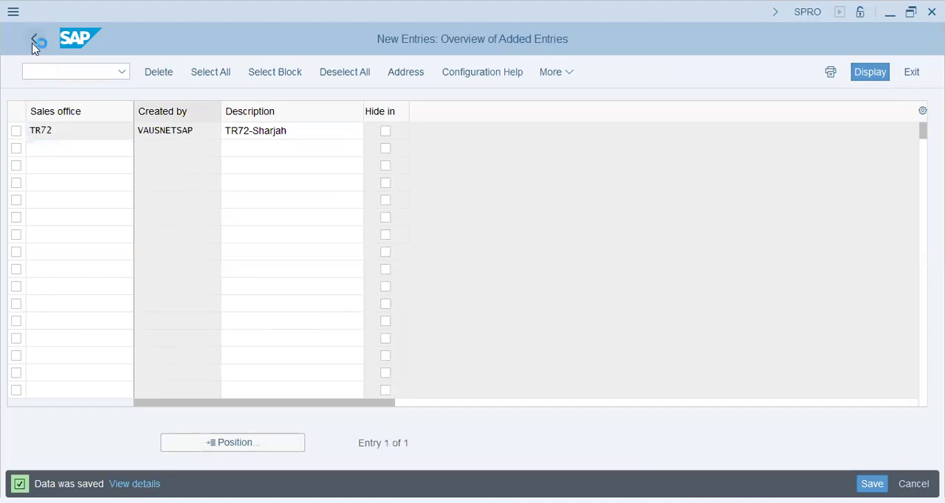
left_click(34, 40)
left_click(33, 41)
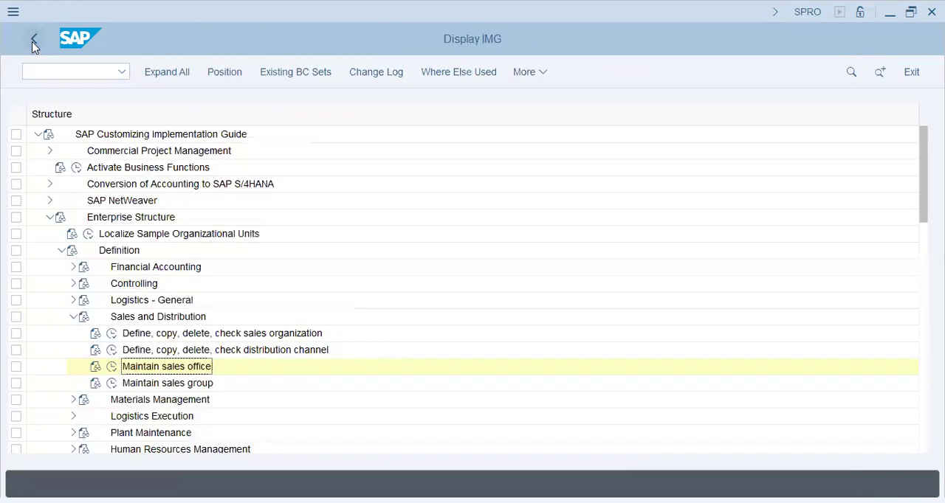
Under Sales and Distribution, start a new sales group entry with the key T72.
left_click(112, 383)
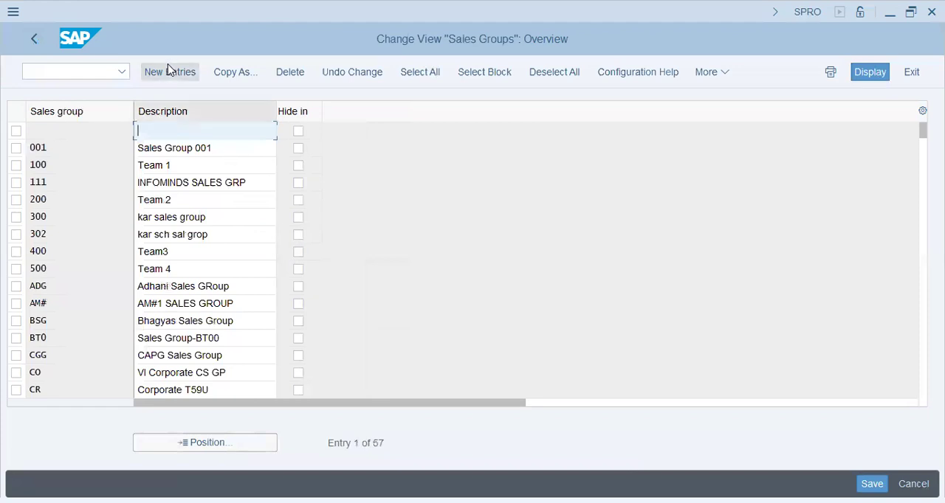
left_click(169, 70)
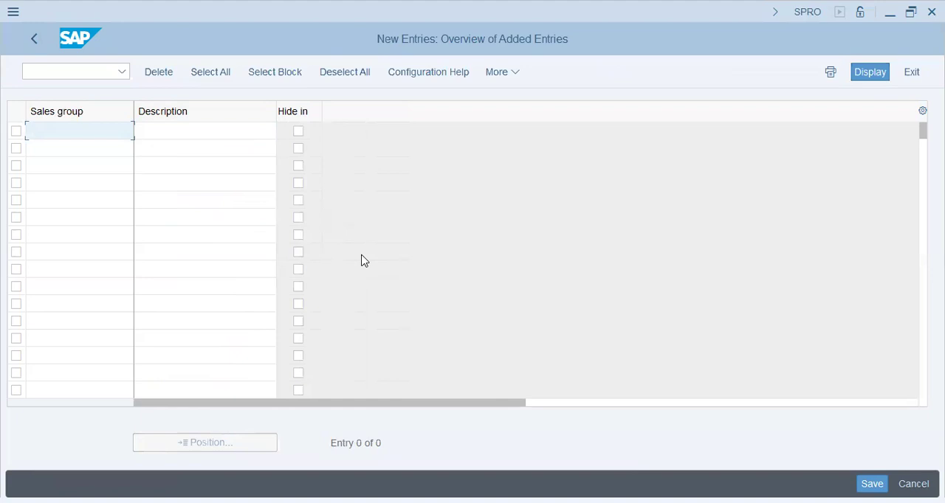
type("TR7")
key("Tab")
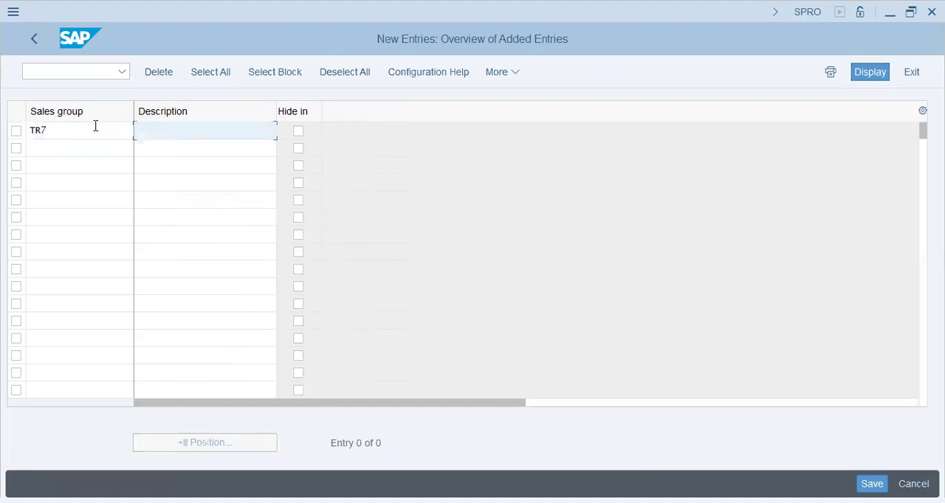
left_click(95, 126)
key("BackSpace")
key("BackSpace")
key("BackSpace")
type("T72")
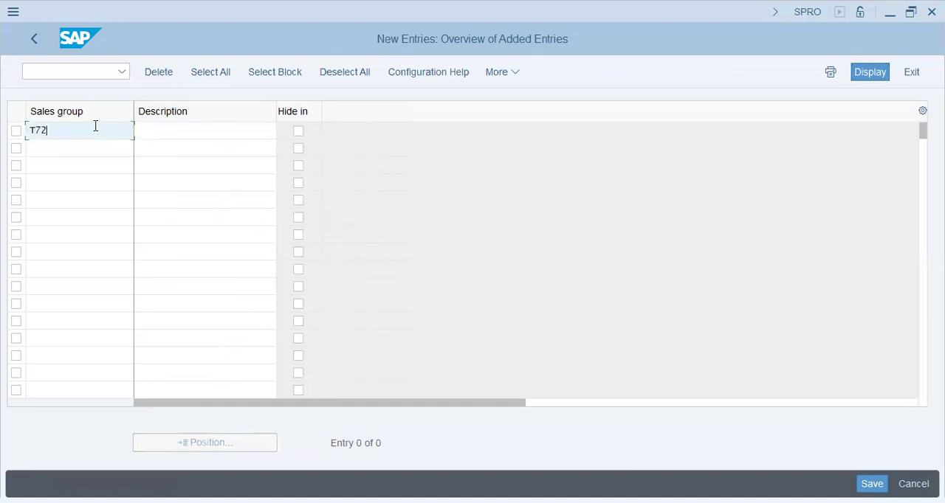
Describe the sales group as "TR72 - Sales Group", save it and leave the sales group activity.
key("Tab")
type("TR72 - Sale")
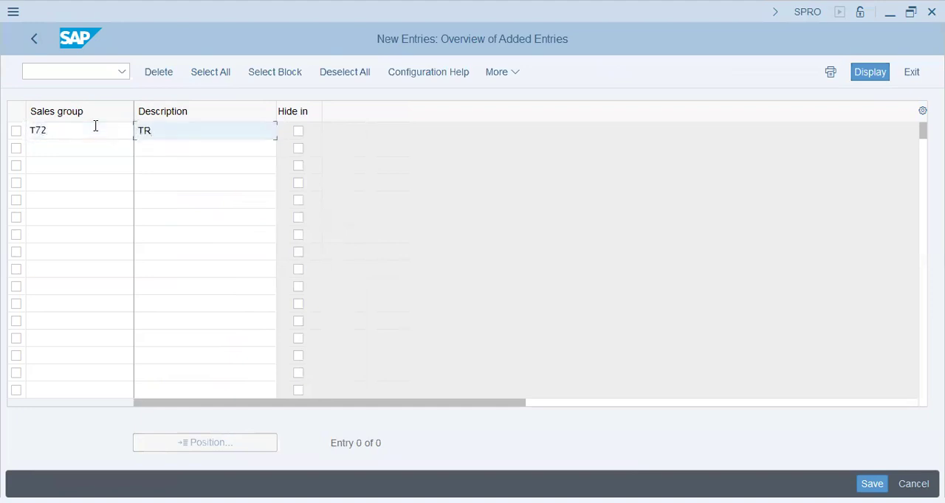
type("s Group")
key("Return")
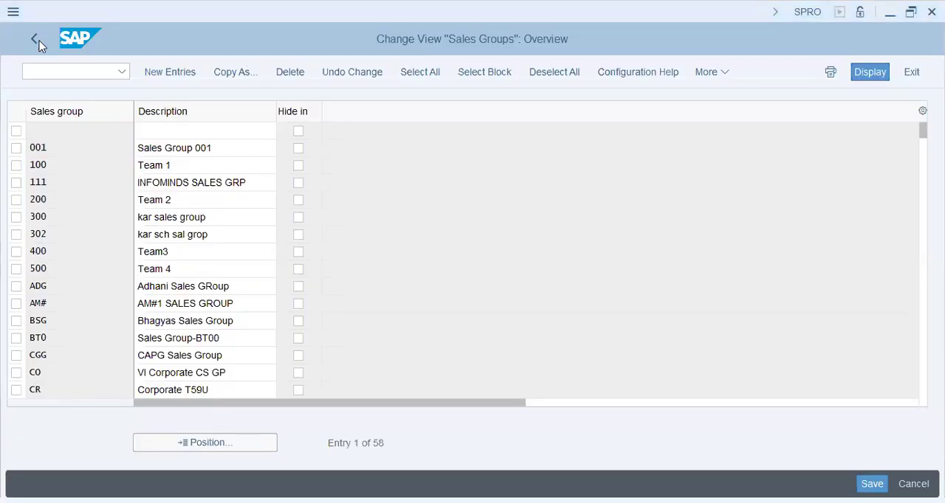
left_click(35, 39)
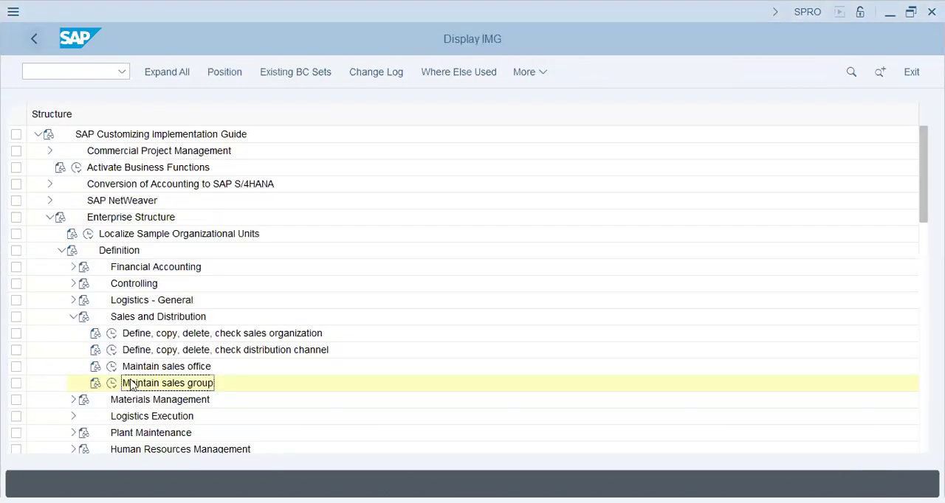
Open the storage location activity under Materials Management for plant tr72.
left_click(74, 316)
left_click(73, 334)
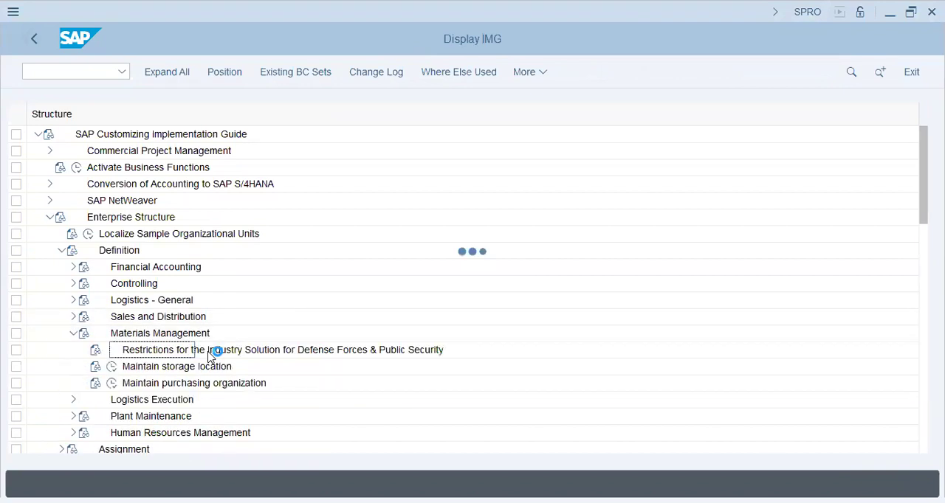
left_click(111, 372)
left_click(111, 368)
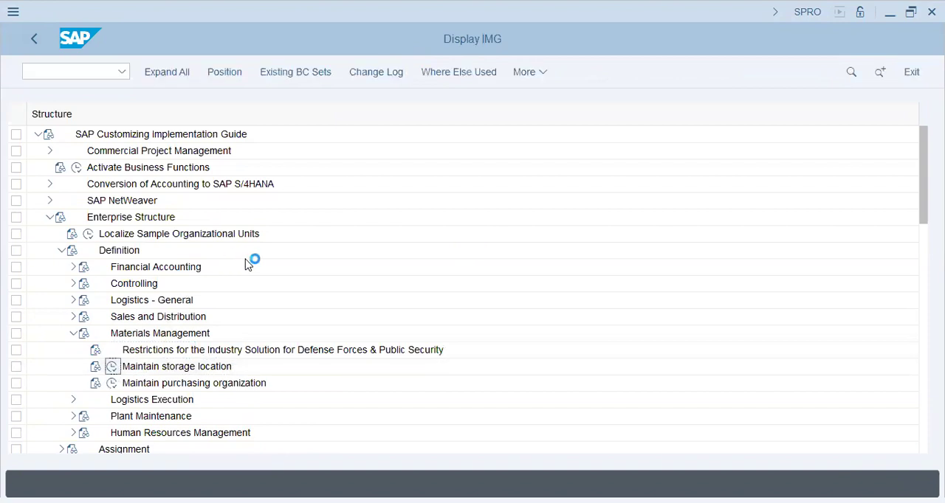
type("tr72")
key("Return")
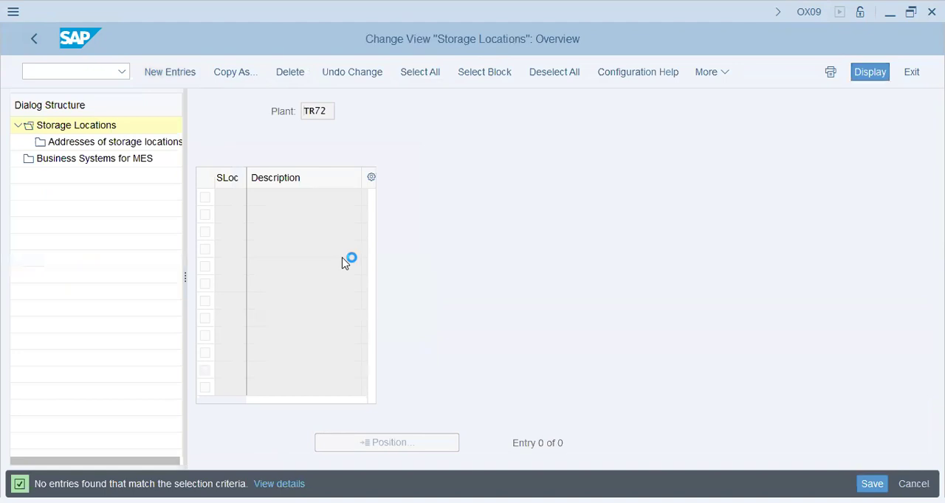
Add a new storage location shj with the description "sharjah TR72" to the plant.
key("F5")
type("shj")
key("Tab")
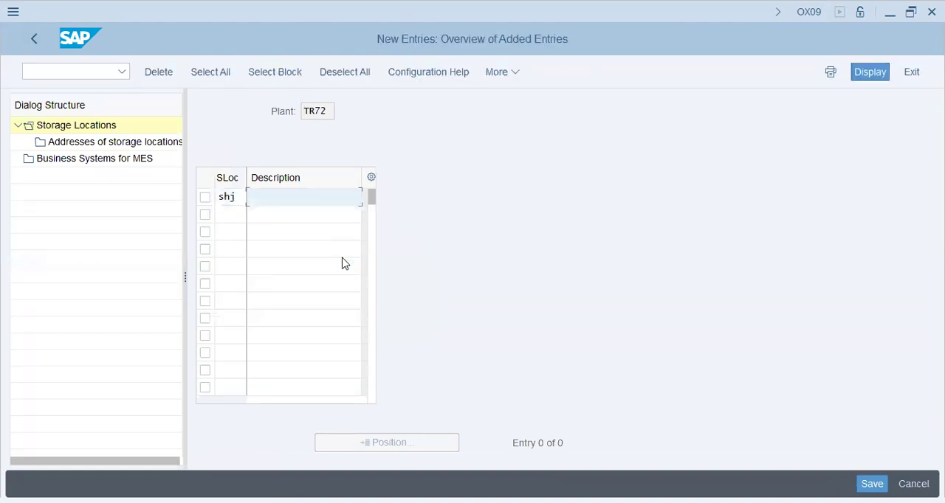
type("sharjah TR72")
key("Return")
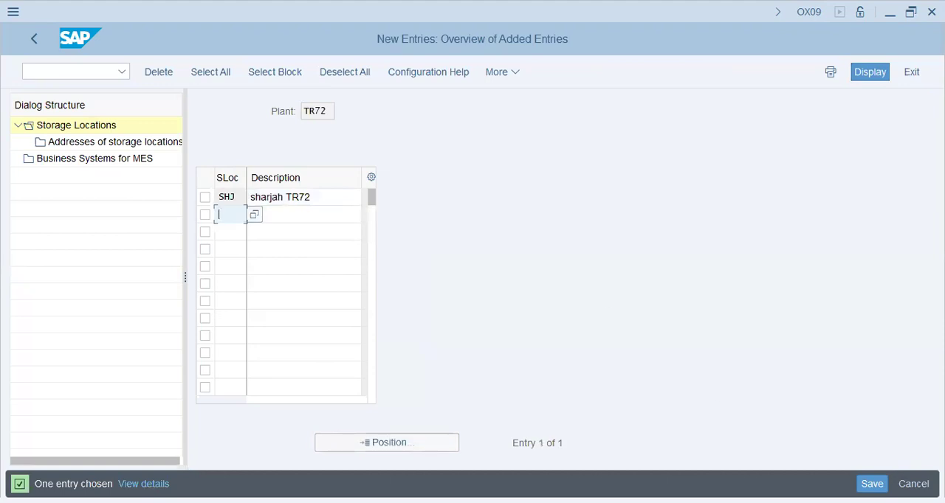
Save the storage location under the customizing request and return to the storage locations overview.
key("ctrl+s")
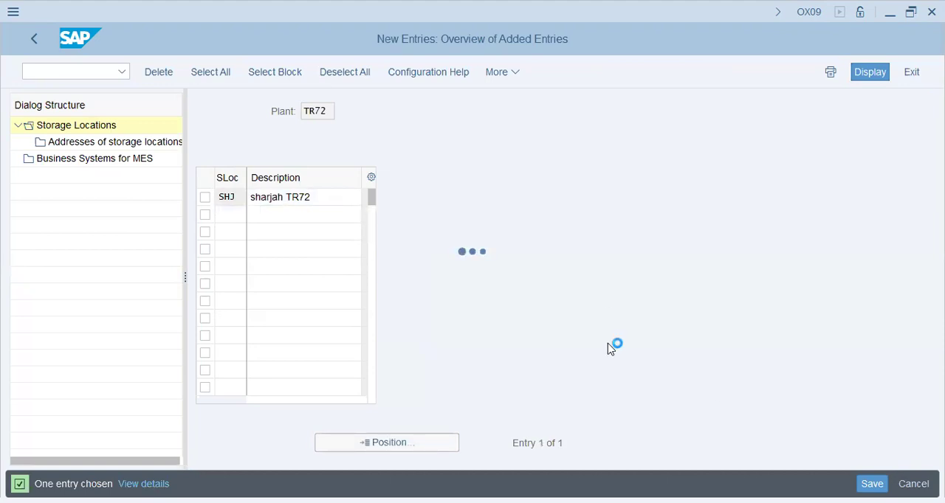
left_click(313, 321)
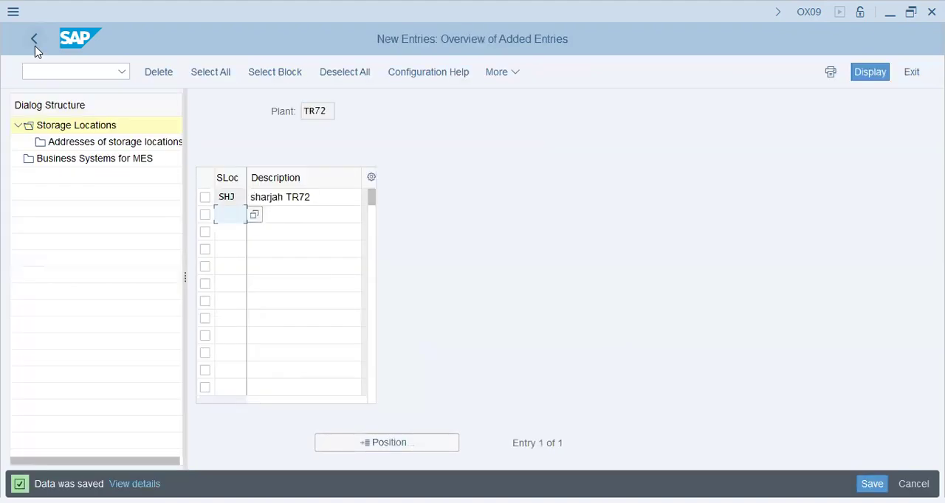
left_click(35, 45)
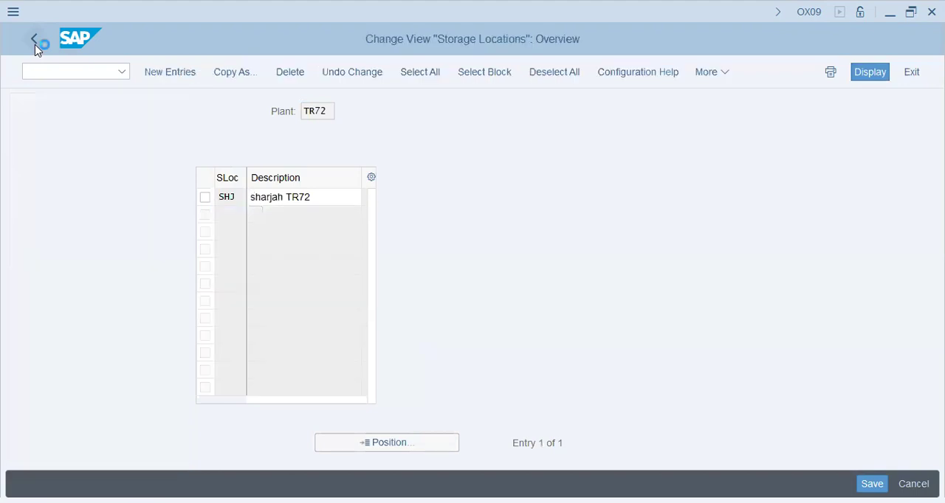
Open the purchasing organization activity under Materials Management and add a new purchasing organization tr72 with the description "tr72-Pur. Org".
left_click(34, 45)
left_click(112, 383)
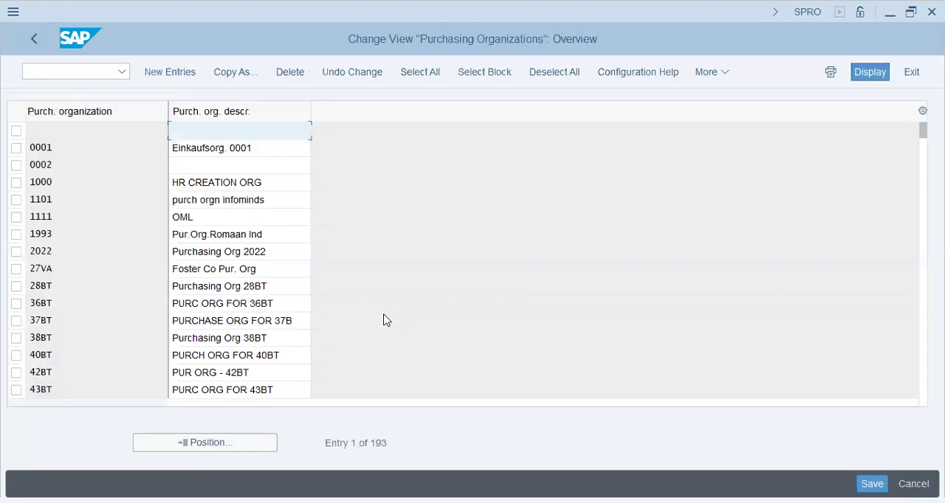
left_click(170, 70)
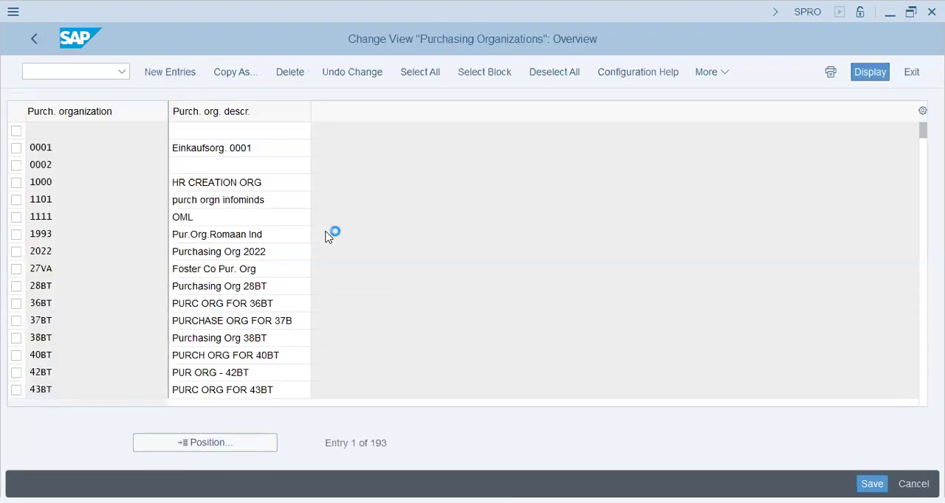
type("tr72")
key("Tab")
type("tr72-p")
key("BackSpace")
type("Pur. Org")
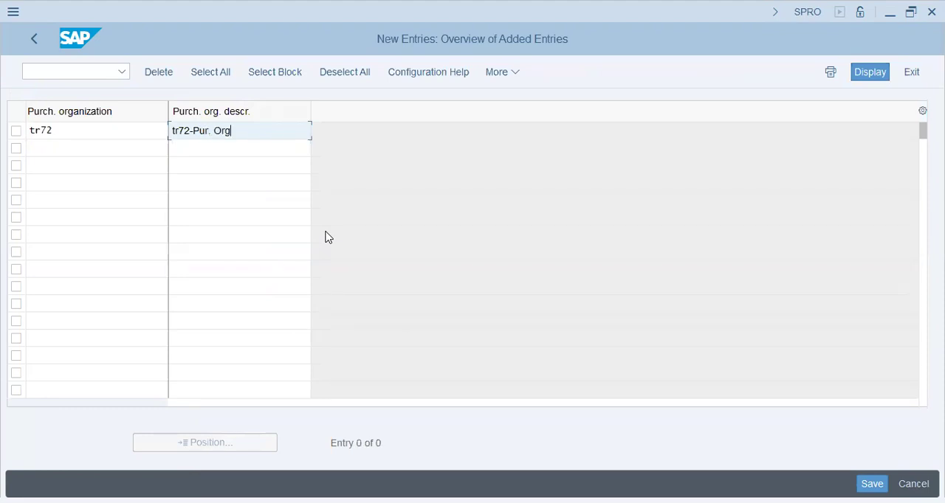
key("Return")
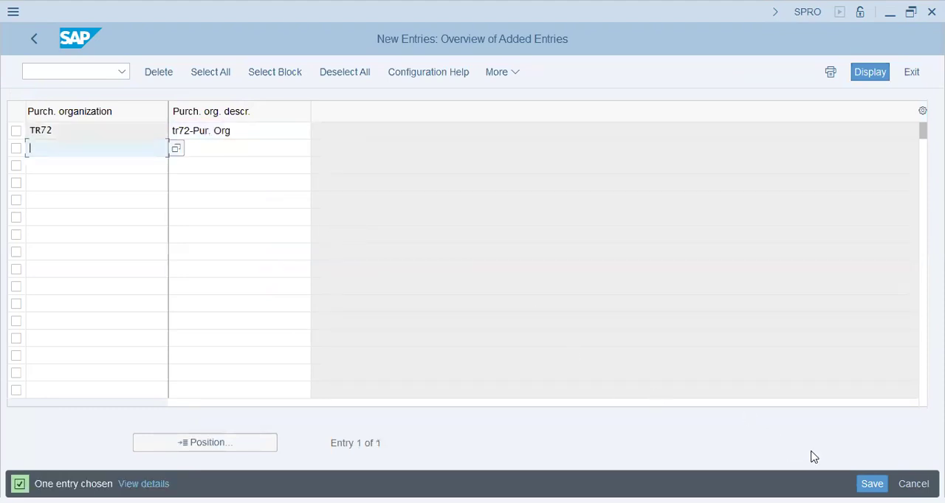
Change the new purchasing organization's description to "TR72-Pur. Org" and return to the implementation guide.
left_click_drag(181, 127, 158, 126)
type("TR")
key("Return")
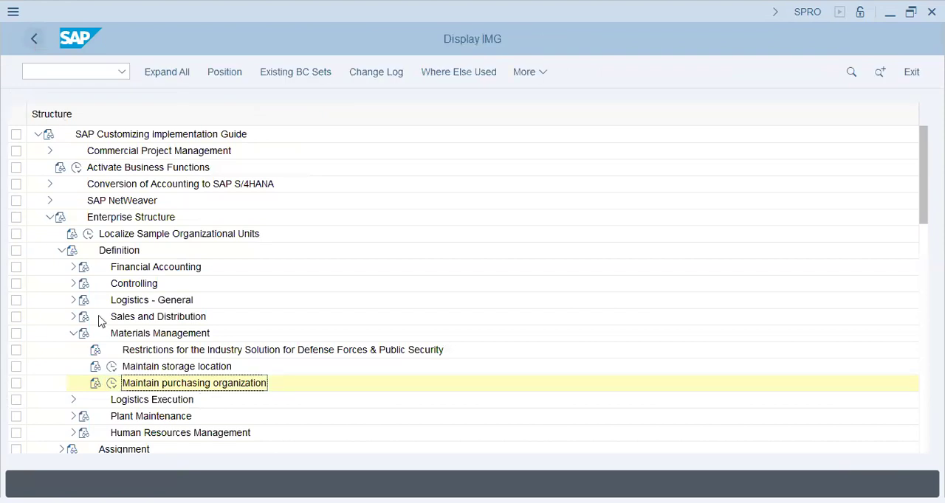
Collapse the Definition branch and open the Assign plant to company code activity under Assignment, Logistics - General.
left_click(75, 333)
left_click(62, 250)
left_click(62, 266)
left_click(73, 284)
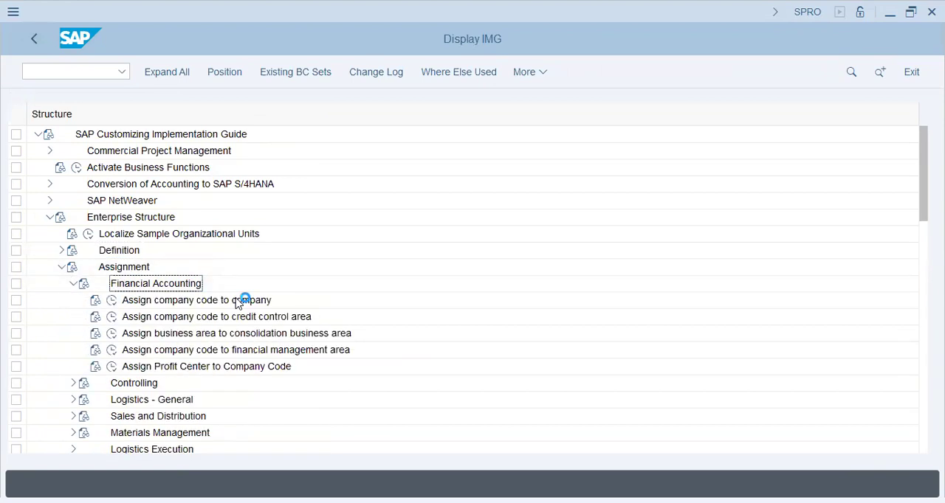
left_click(239, 303)
left_click(73, 284)
left_click(74, 318)
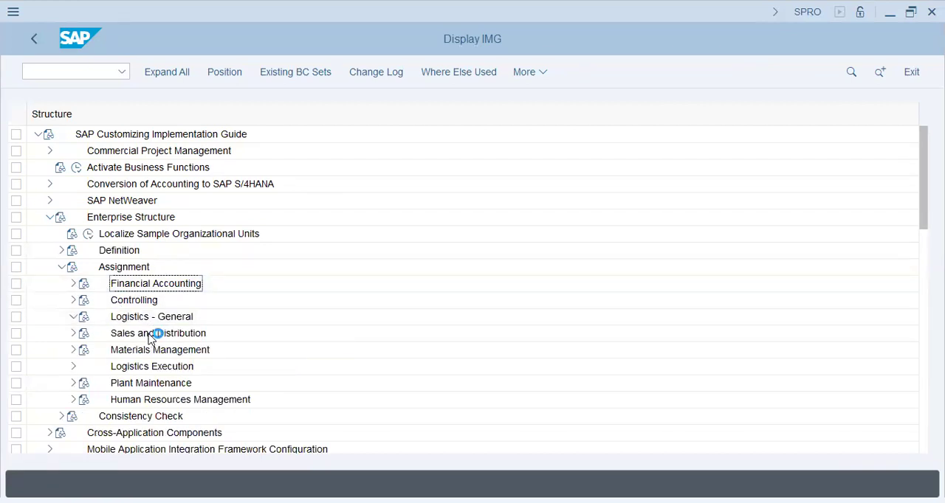
left_click(111, 332)
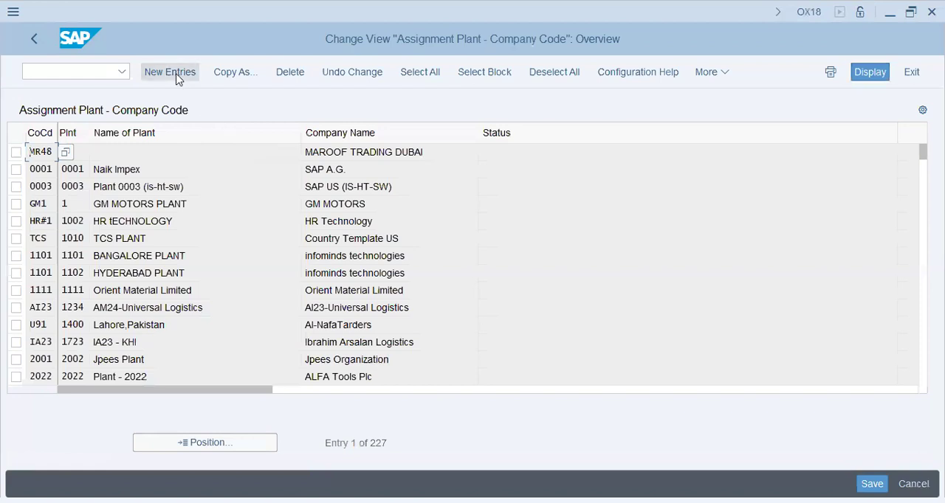
Add a new assignment entry linking plant TR72 to company code TR72.
left_click(177, 77)
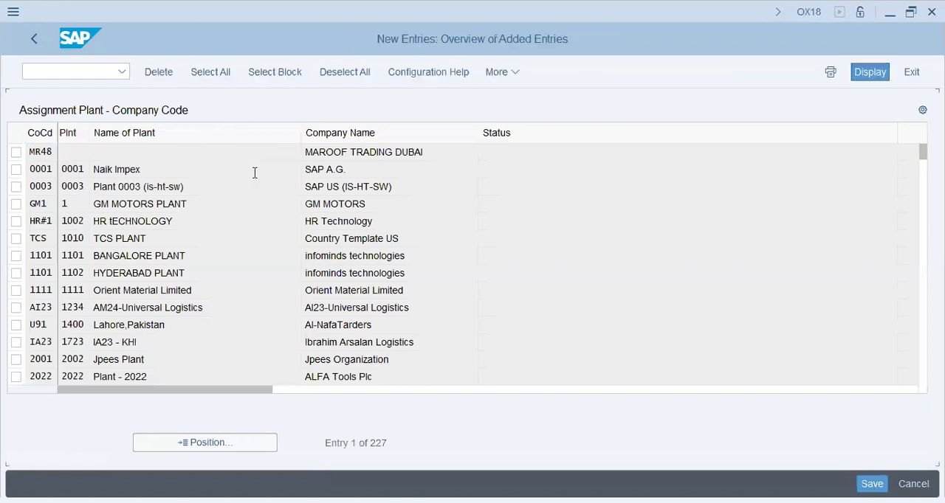
type("TR72")
key("Tab")
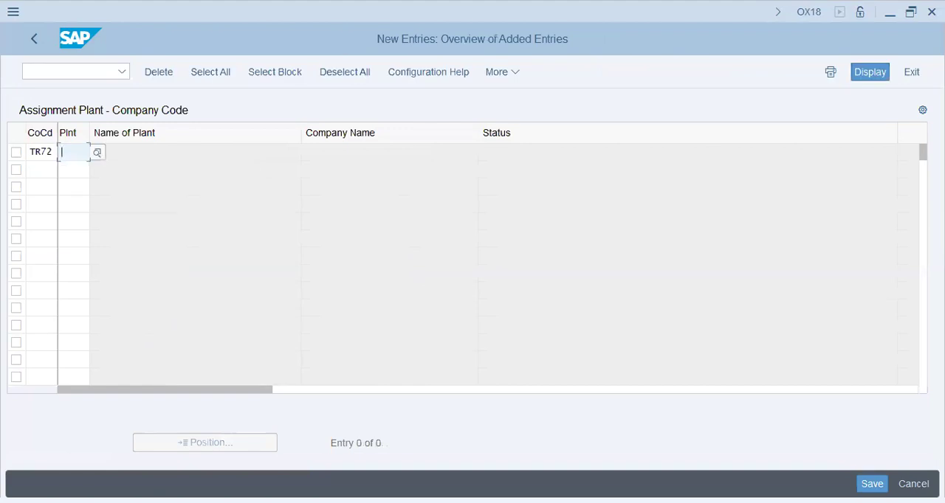
type("TR72")
key("Return")
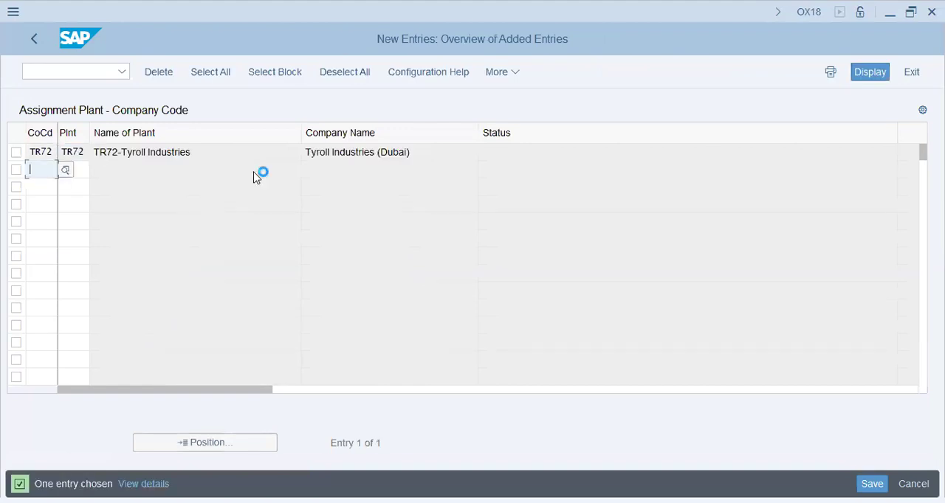
Save the plant-to-company-code assignment under the TR72-Tyroll Industries customizing request.
left_click(860, 484)
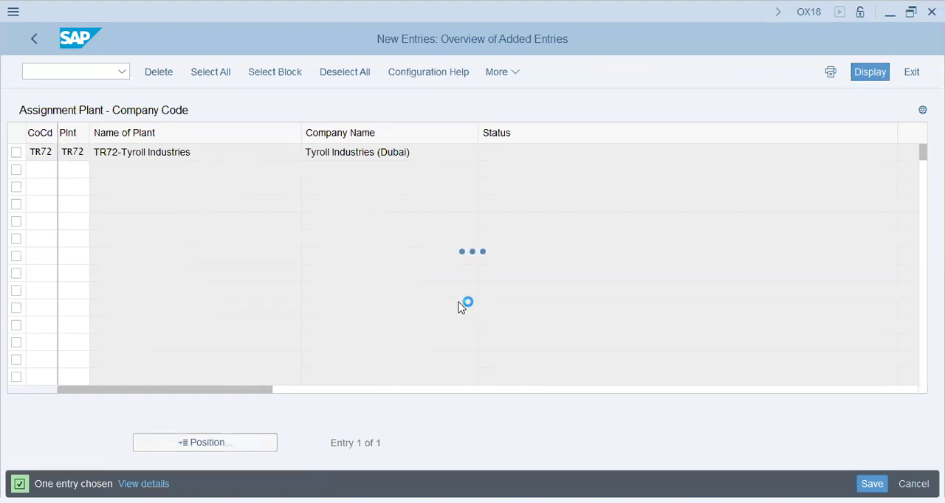
left_click(313, 320)
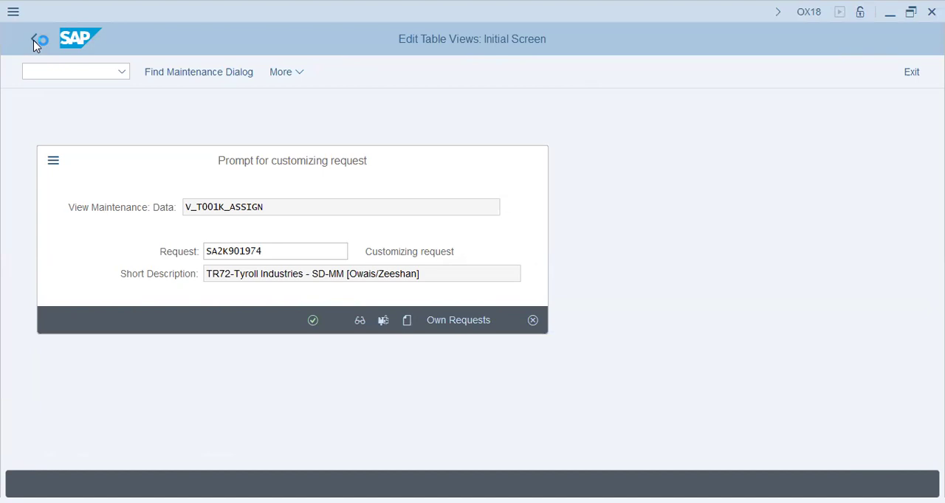
left_click(260, 258)
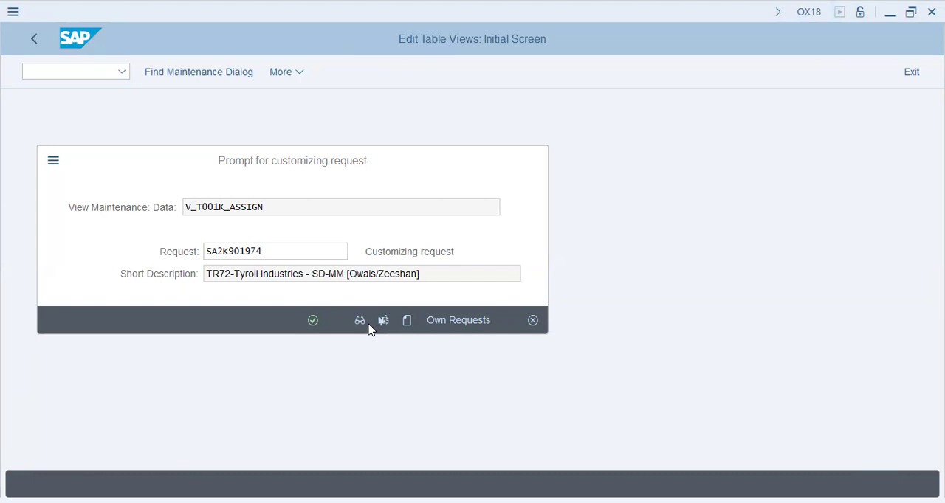
key("Return")
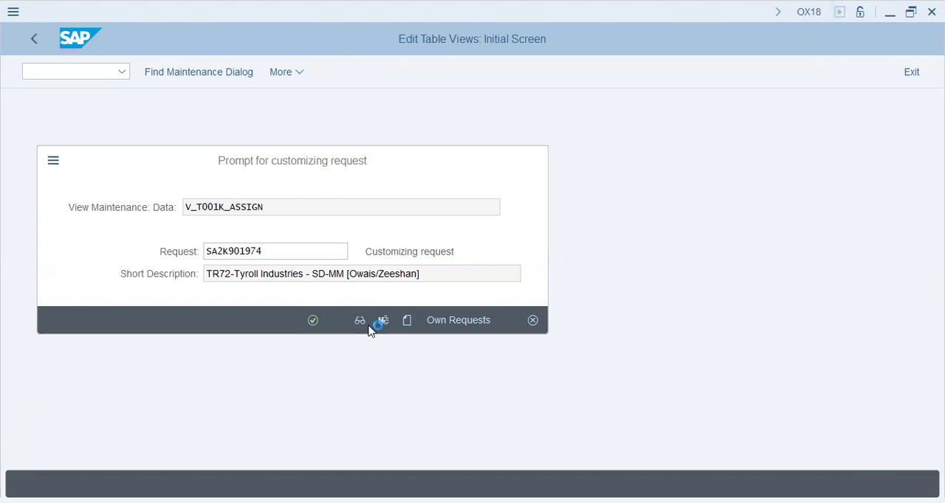